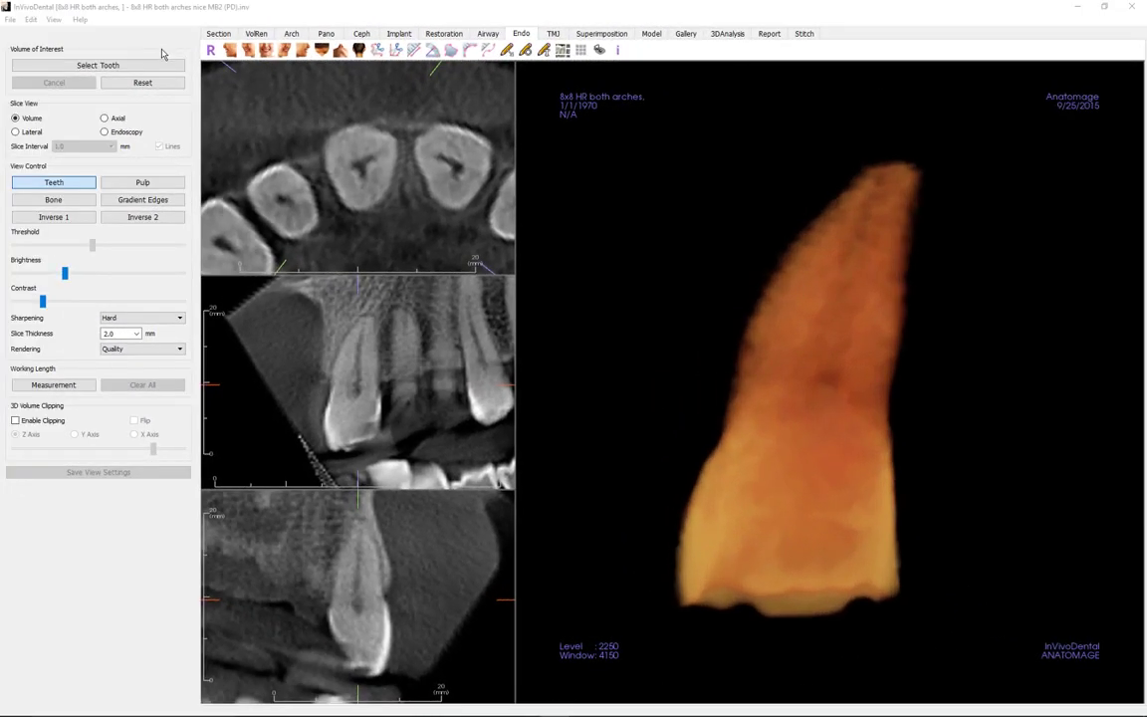
Step: Switch the Endo slice view to Axial mode and step the slice grid to slices 11–19
scroll(375, 183, down, 3)
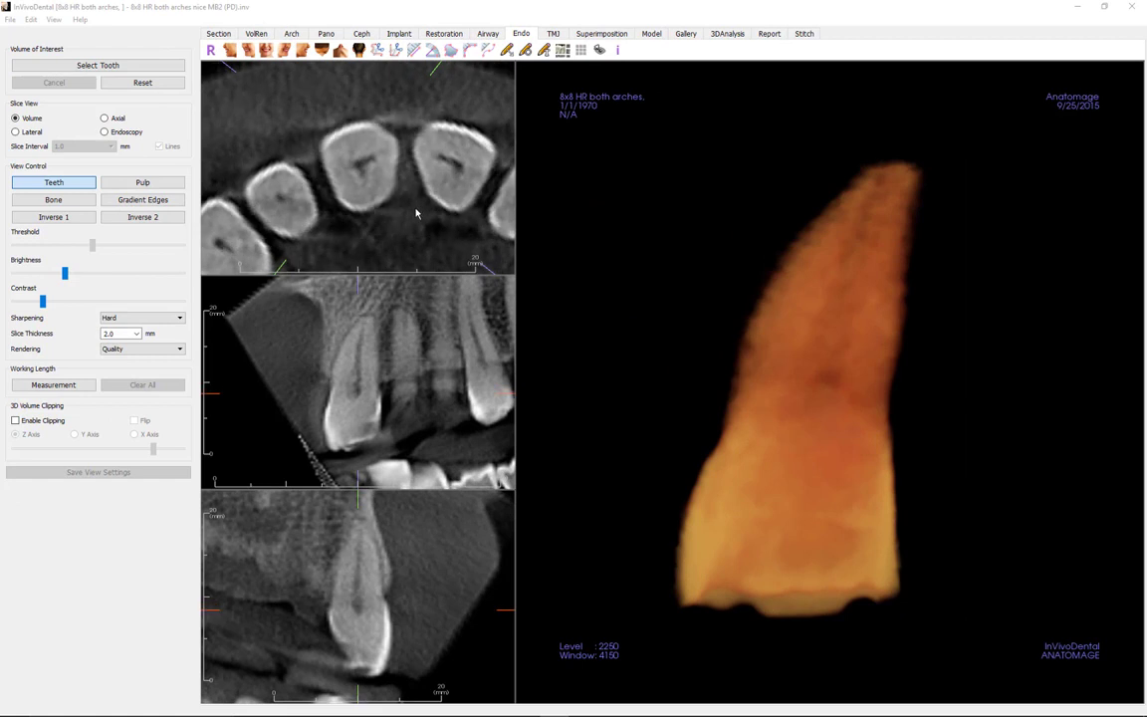
scroll(416, 213, down, 2)
scroll(423, 318, down, 3)
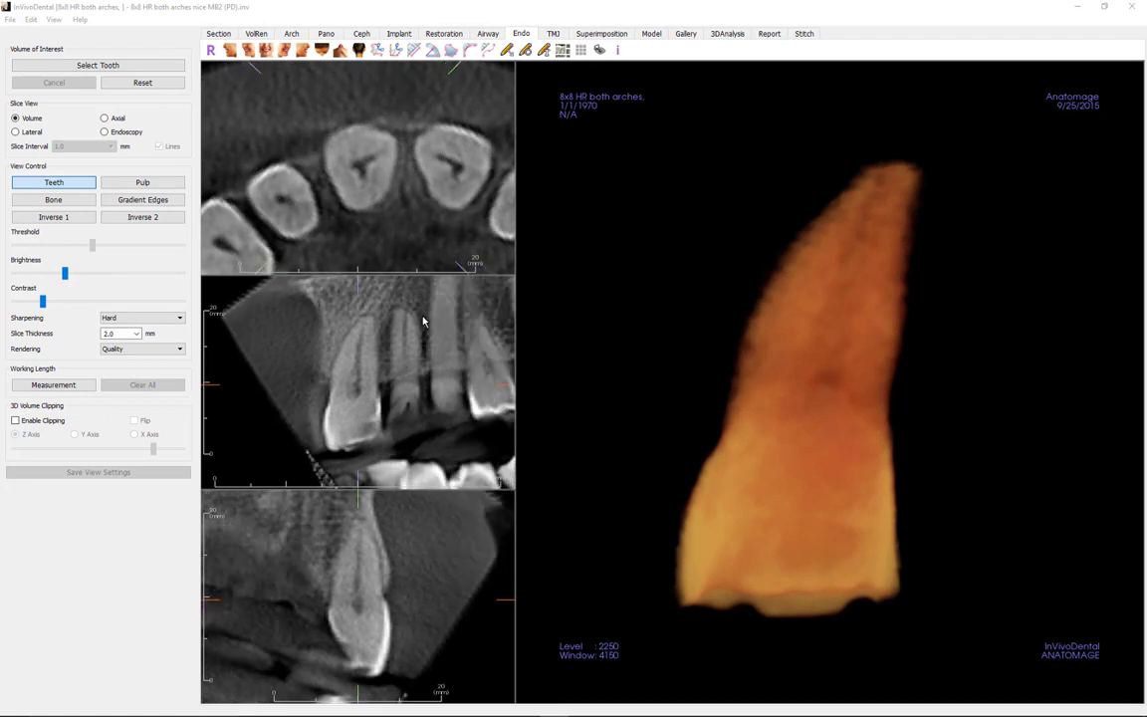
scroll(423, 322, down, 5)
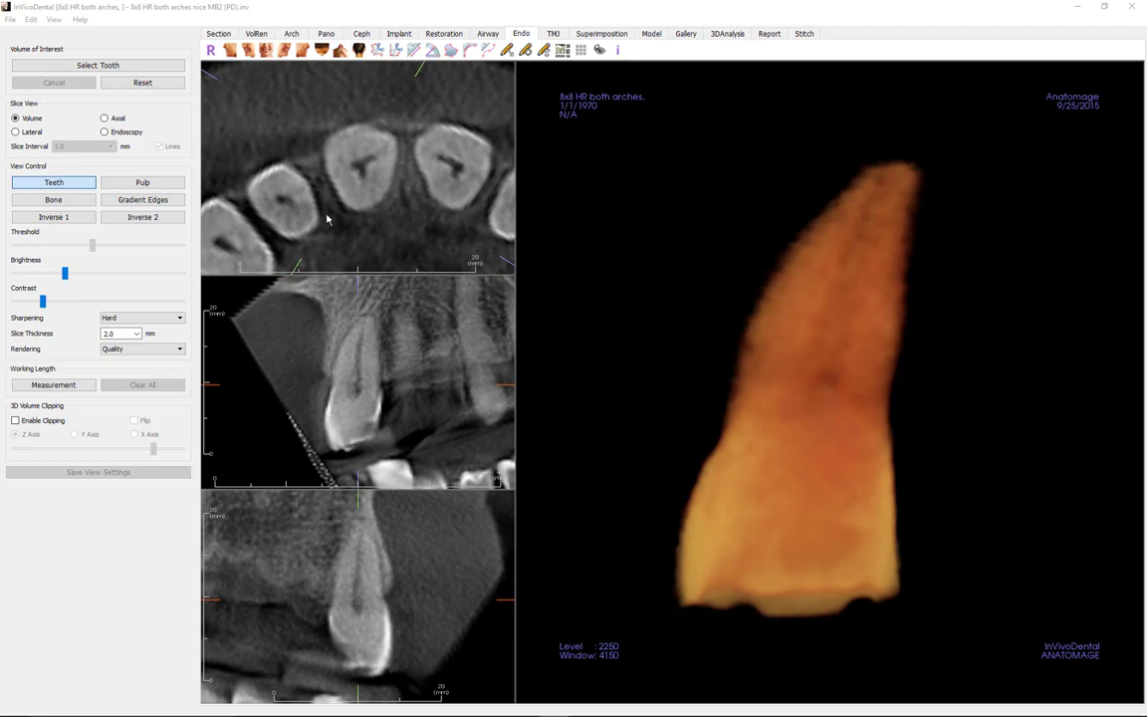
click(104, 118)
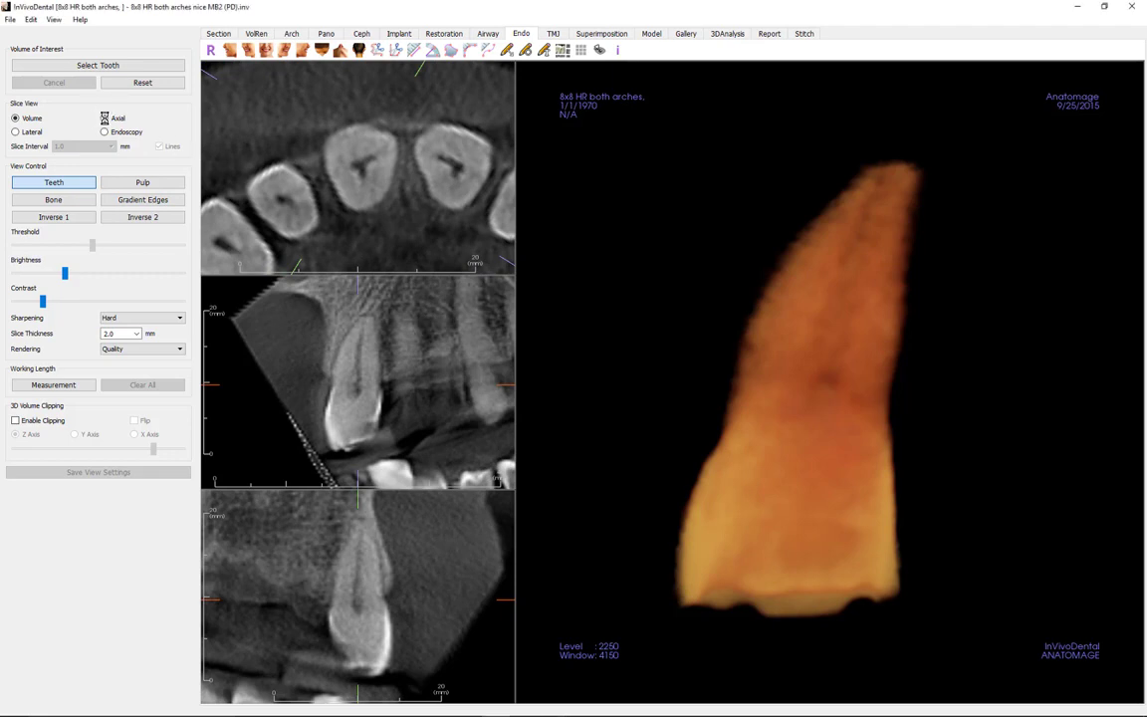
scroll(727, 371, down, 4)
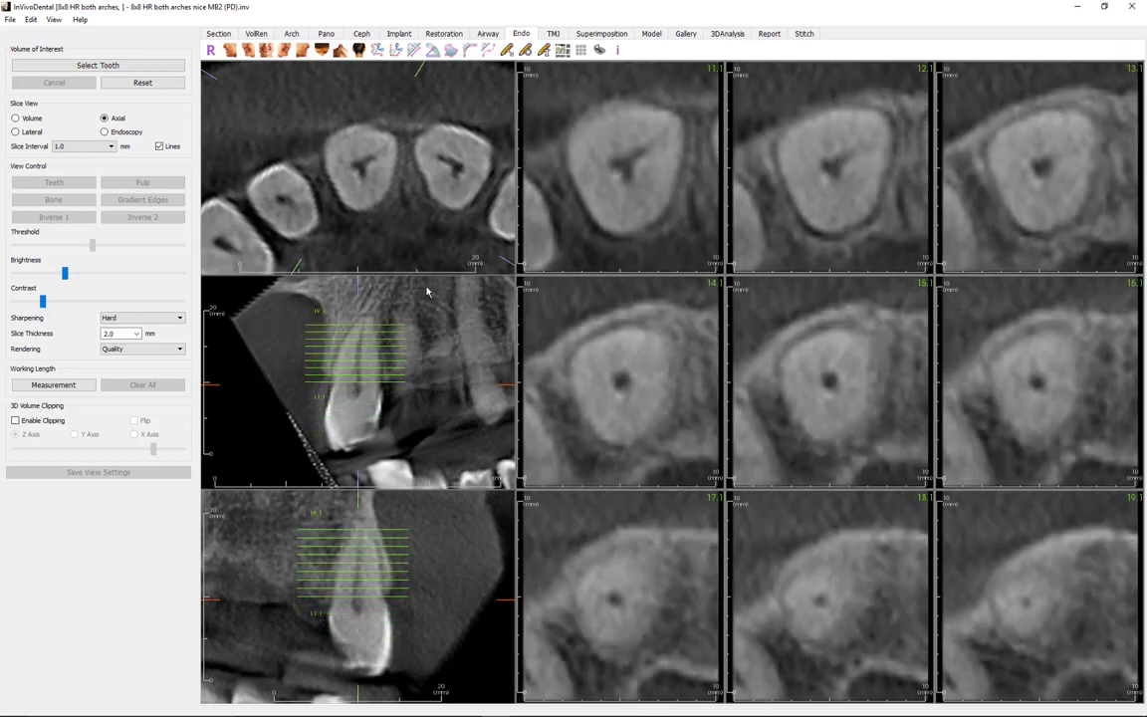
Step: Render the tooth in Volume mode with Pulp view to show the green canal, and rotate it
click(25, 120)
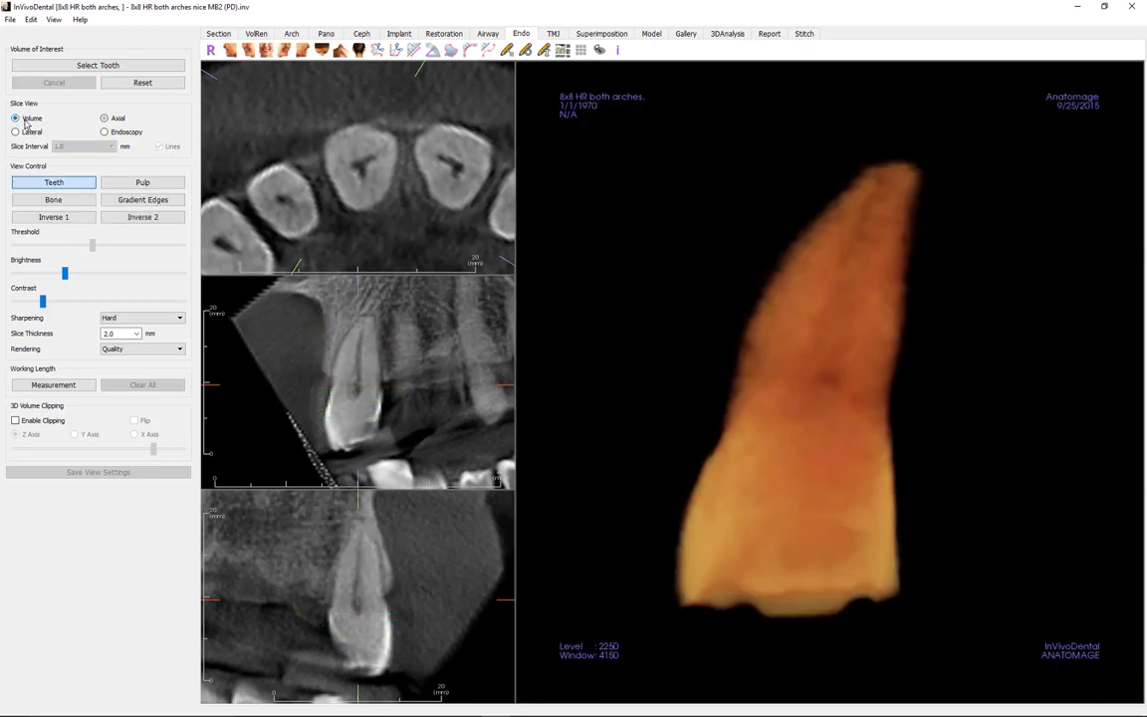
click(153, 186)
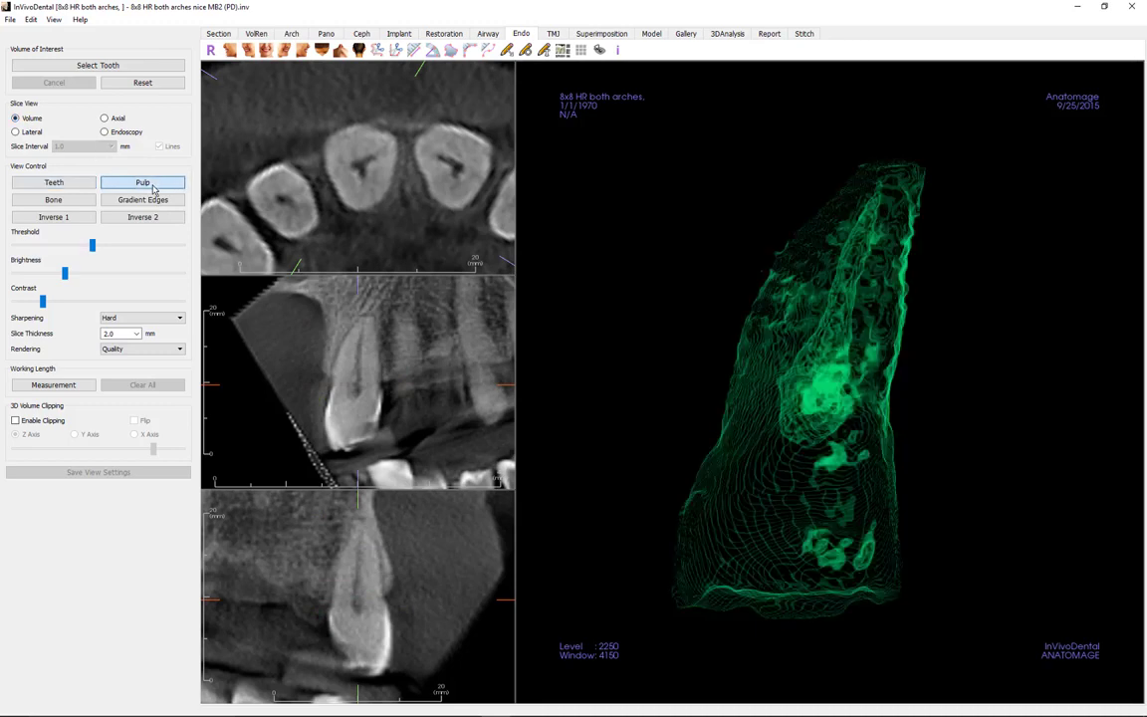
drag(632, 427, 890, 441)
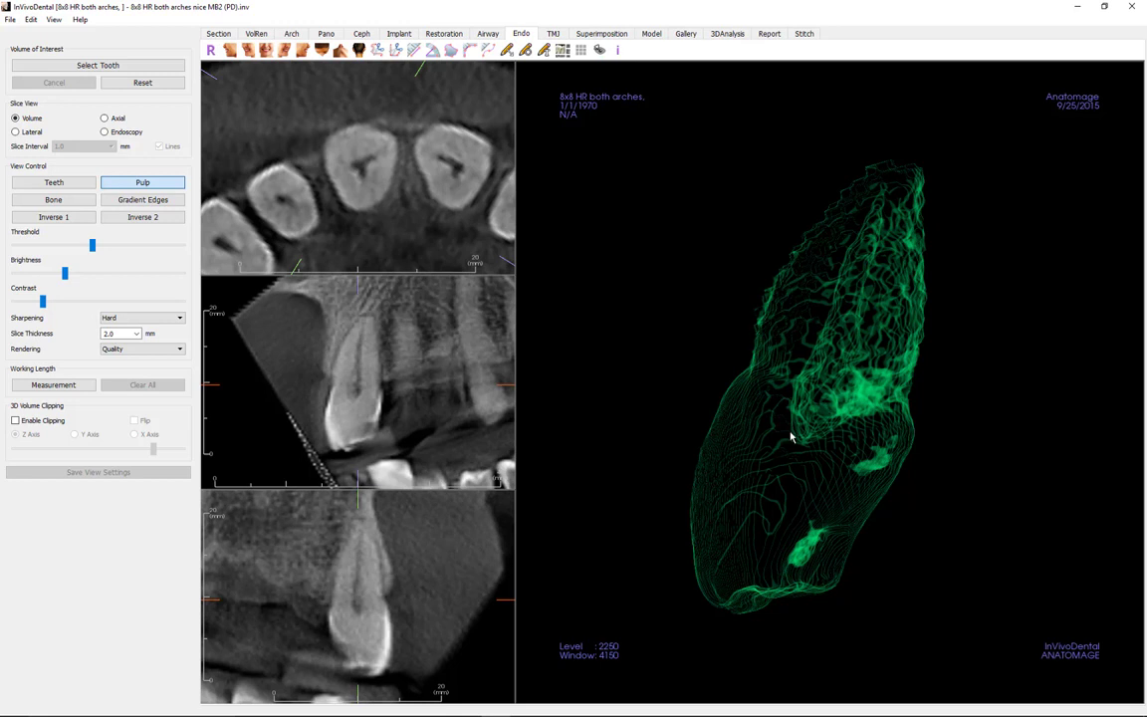
Step: Measure the working length from crown to apex (about 17.92 mm) and move its 3D label aside
click(85, 389)
click(356, 448)
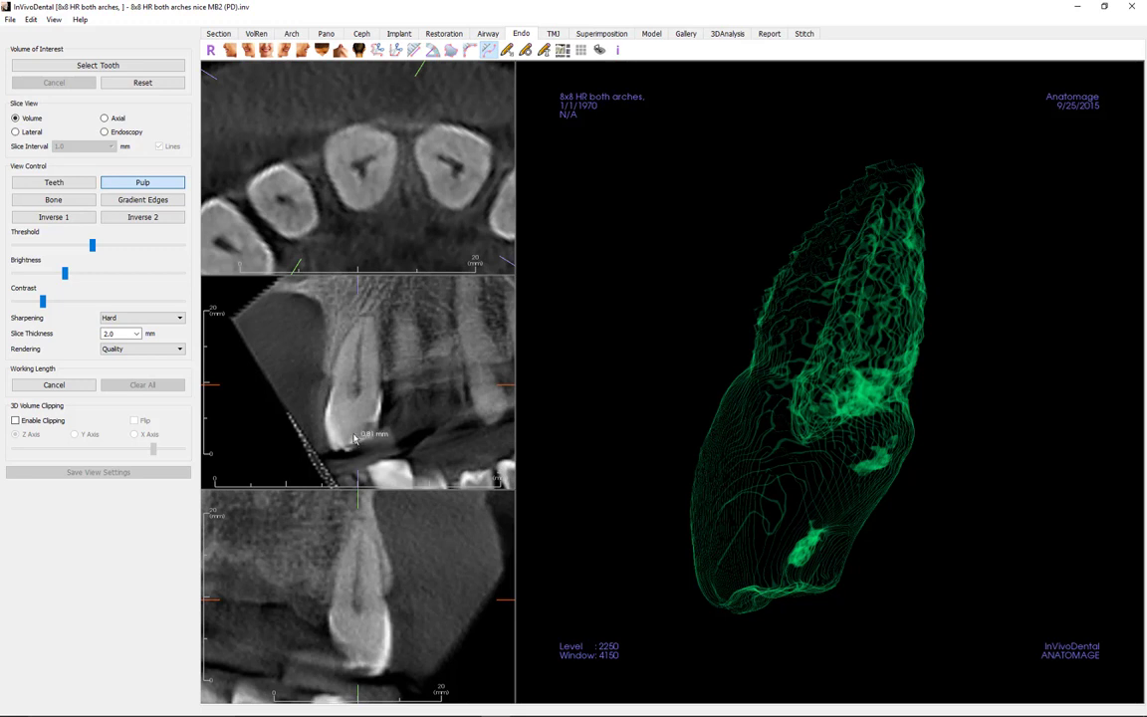
click(365, 316)
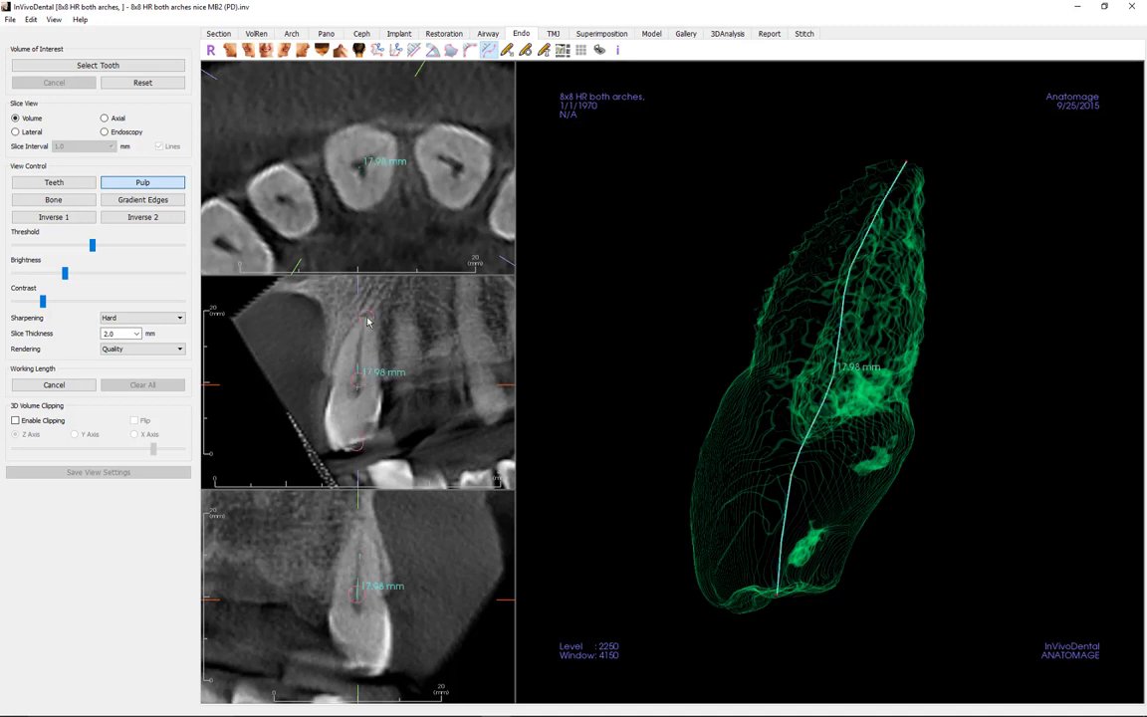
click(356, 383)
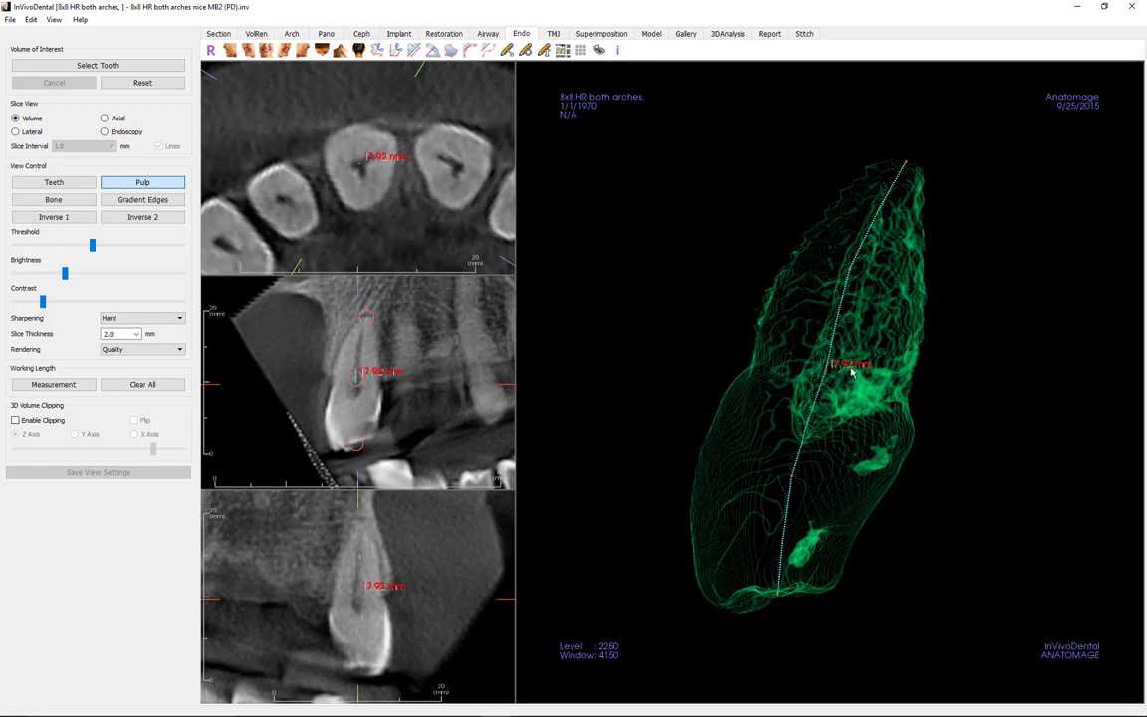
drag(852, 369, 657, 325)
click(659, 405)
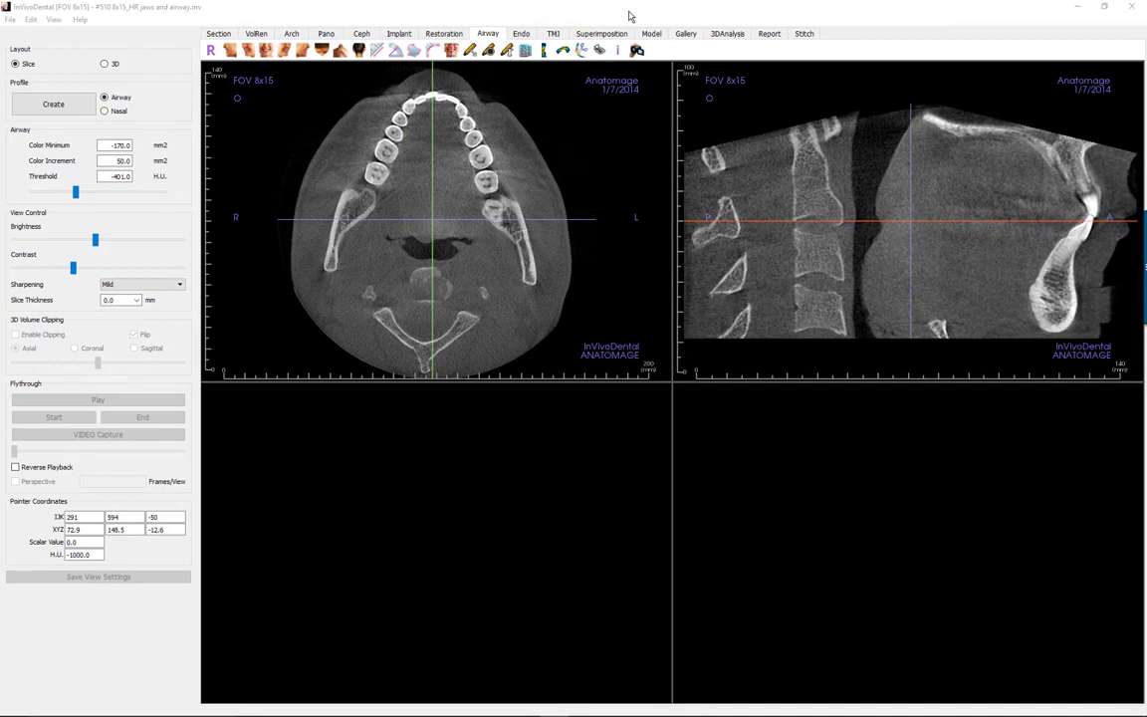
Step: Trace a four-point airway path down the sagittal airway, segmenting a 6.7cc airway in red
click(545, 52)
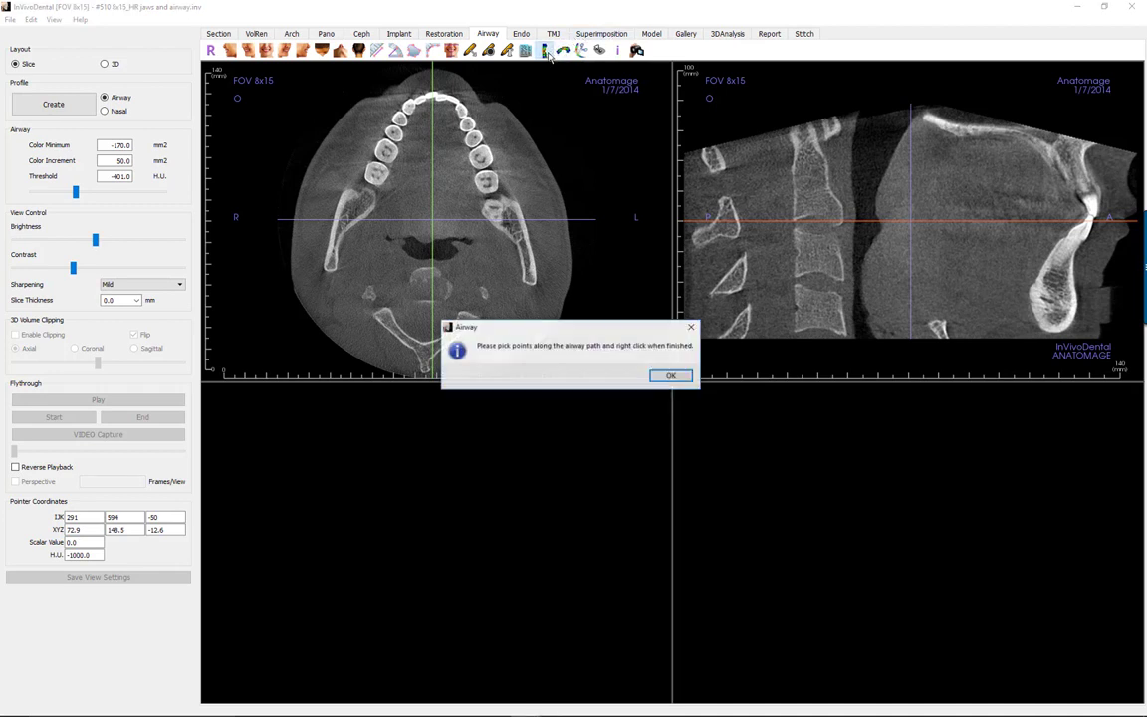
click(675, 381)
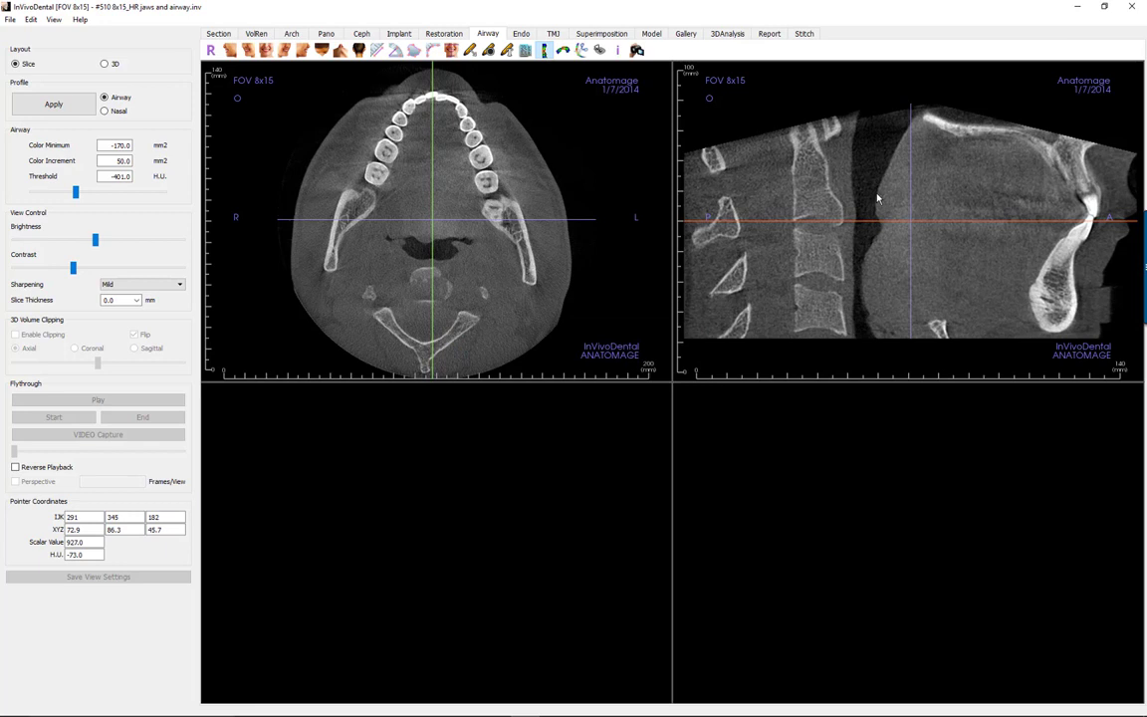
click(872, 154)
click(866, 190)
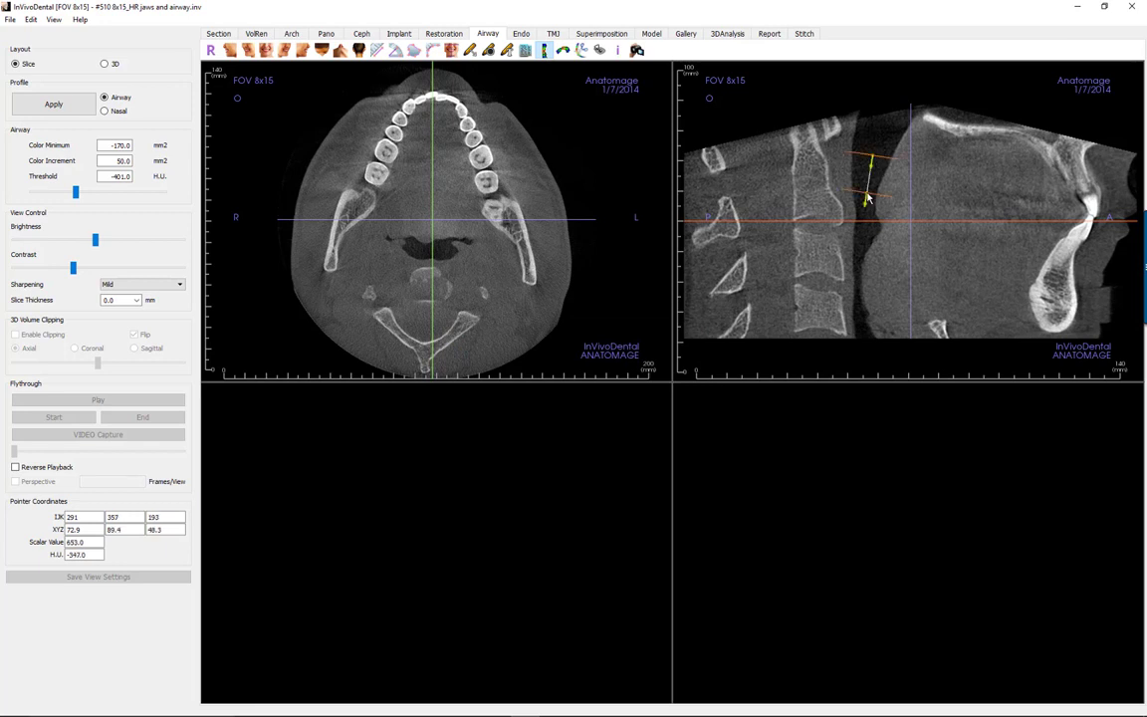
click(860, 270)
click(862, 321)
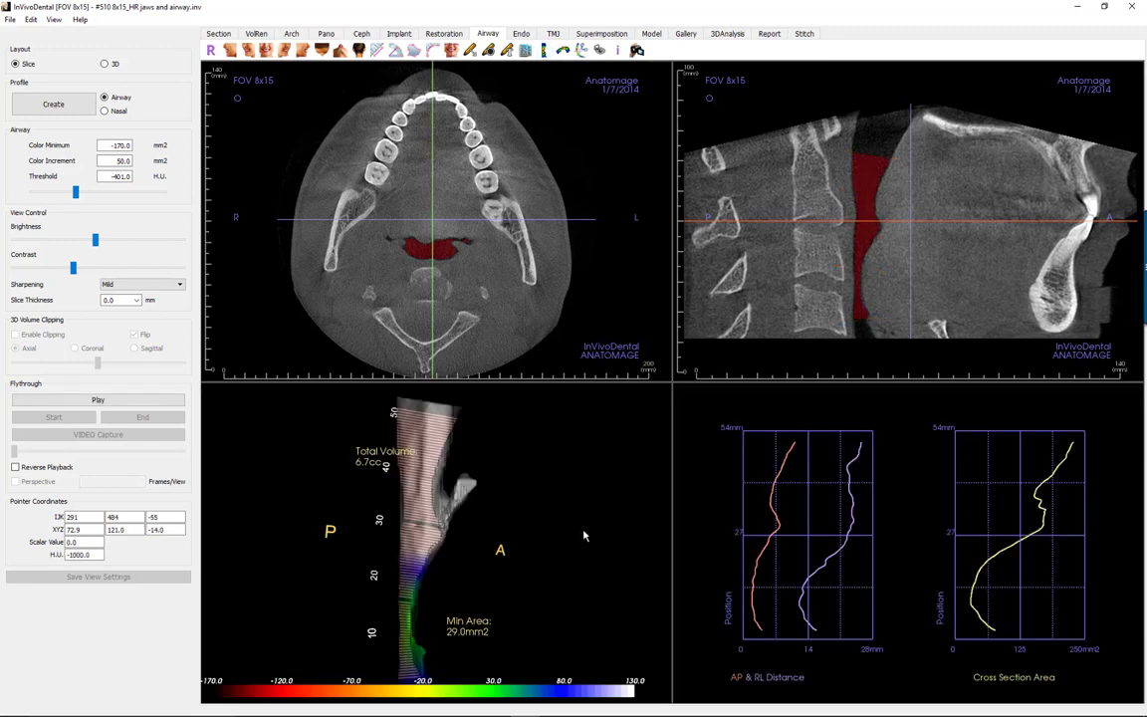
Step: Sculpt away part of the 3D airway, reducing its volume from 6.7cc to 4.7cc
drag(586, 535, 562, 529)
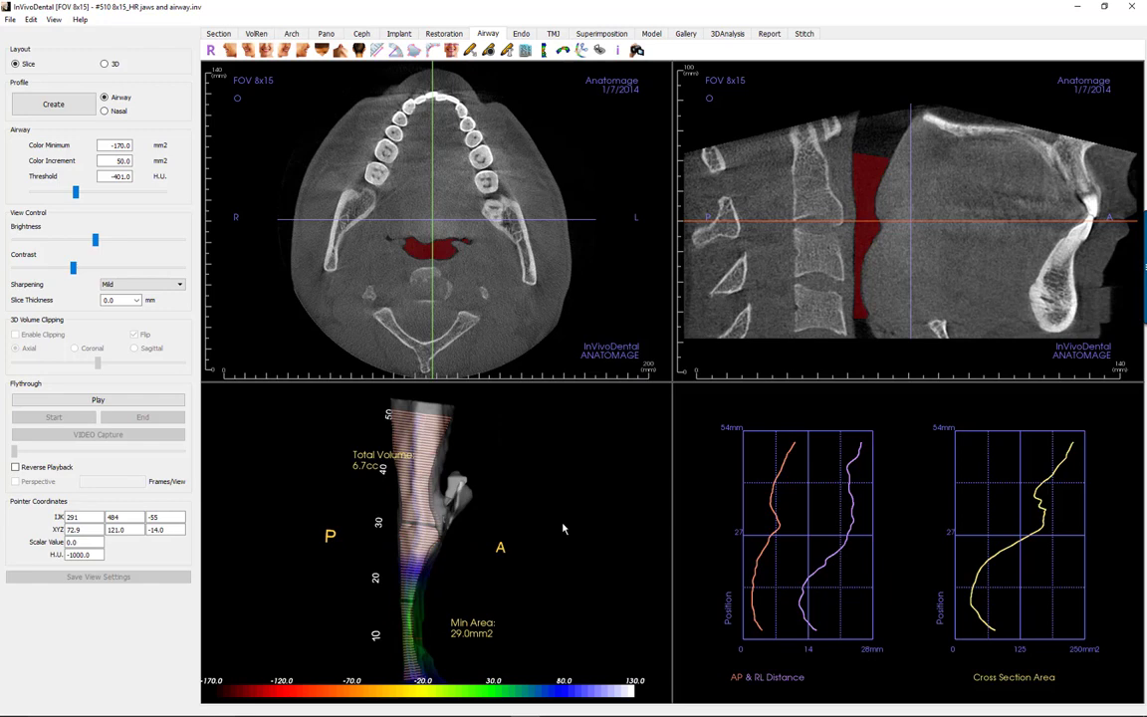
click(584, 52)
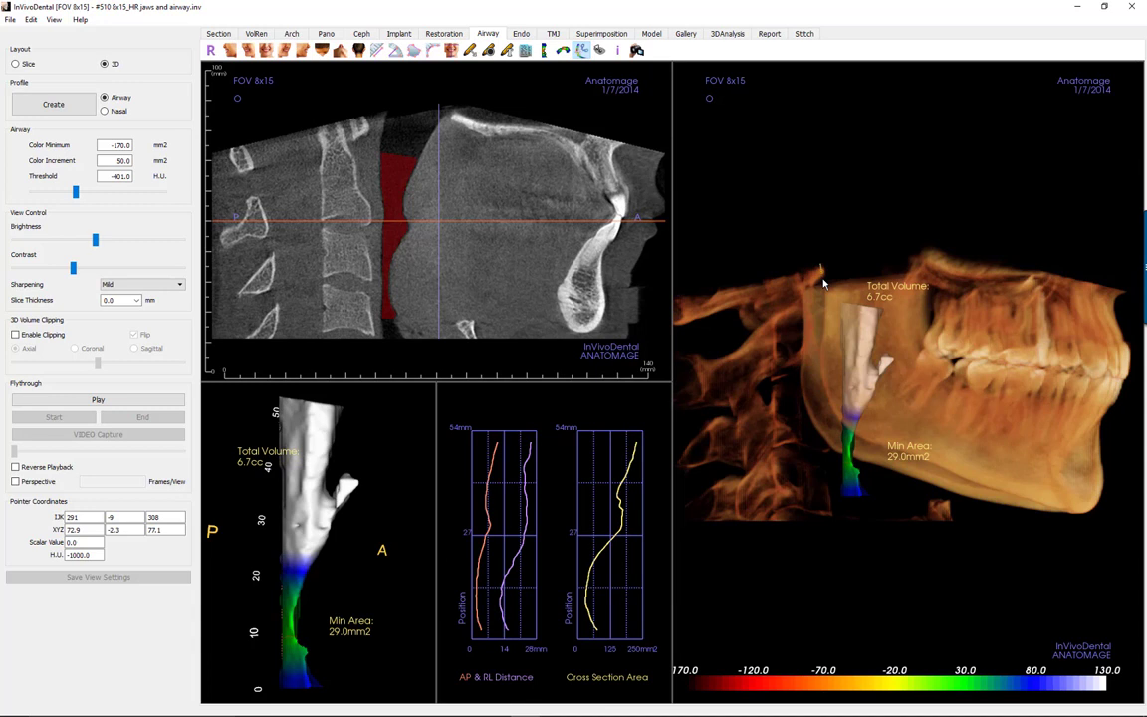
click(819, 266)
mouse_move(906, 339)
mouse_down()
mouse_move(938, 284)
mouse_move(936, 261)
mouse_move(899, 308)
mouse_up()
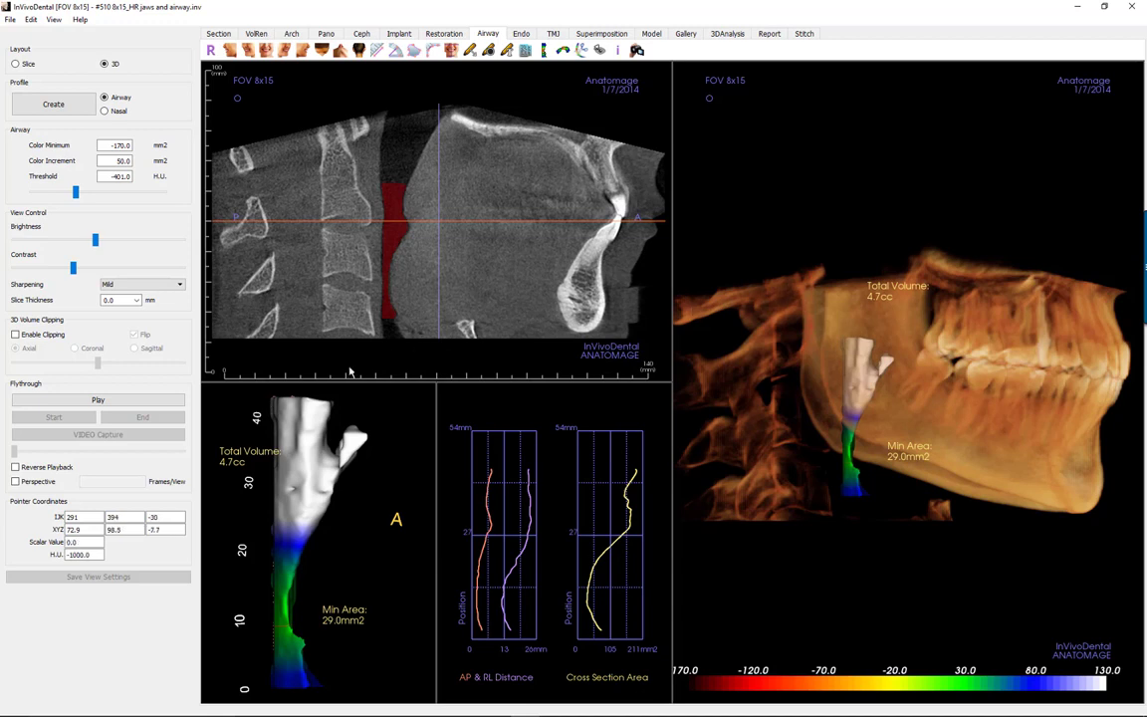
click(155, 400)
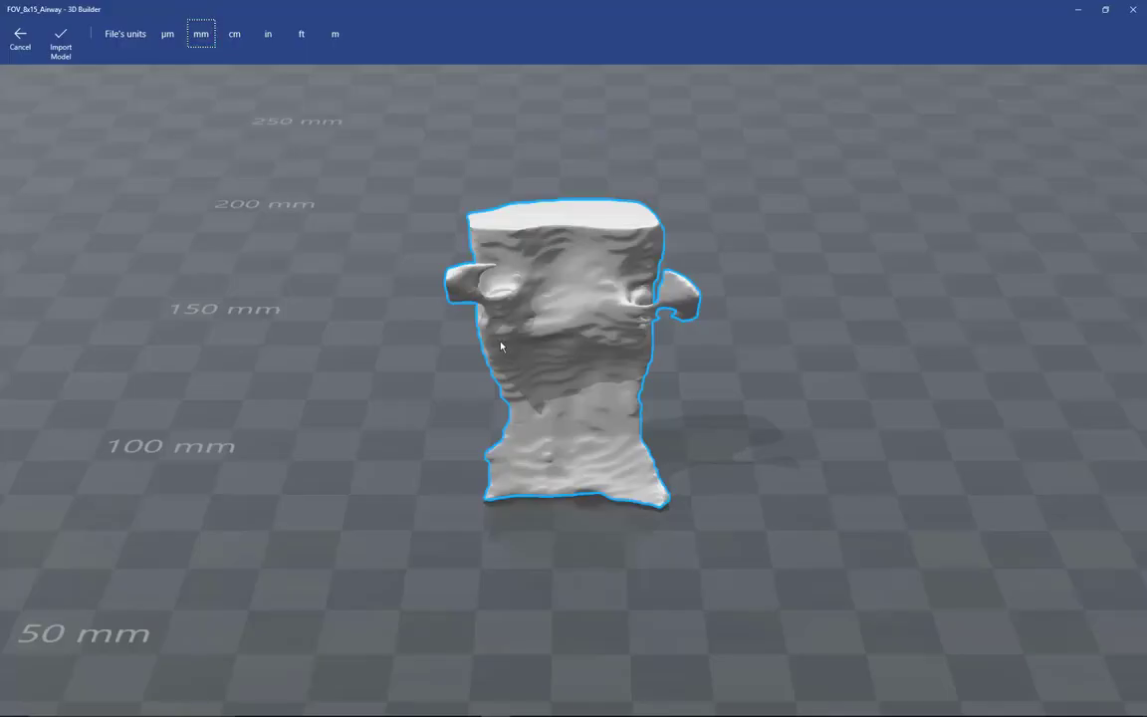
Step: Review the exported airway graphs image FOV_8x15_Airway.jpg in Photos
right_drag(501, 345, 545, 341)
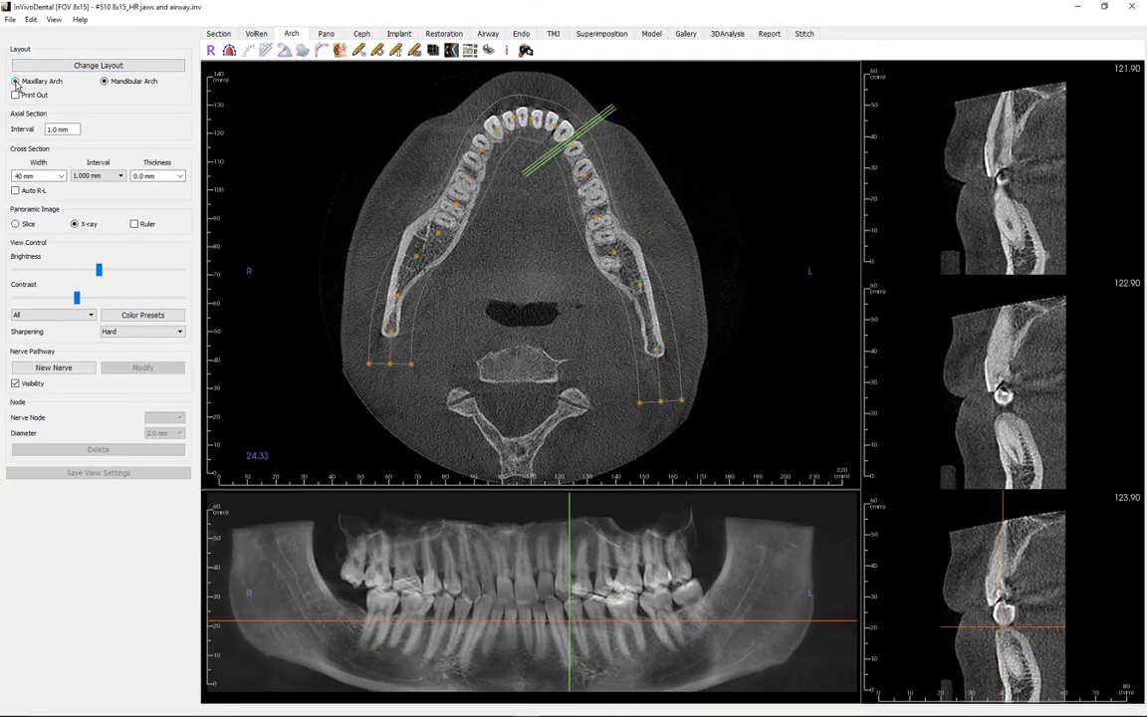
Step: Show the maxillary arch curve and panoramic, then return to the mandibular arch
click(16, 82)
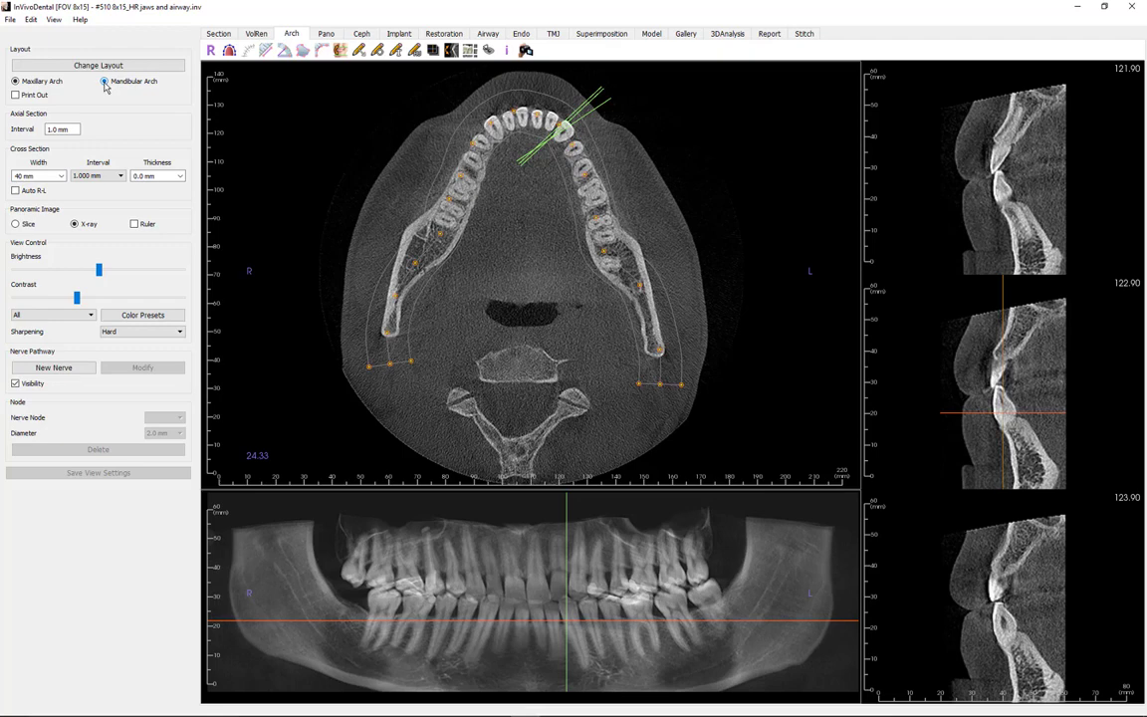
click(104, 84)
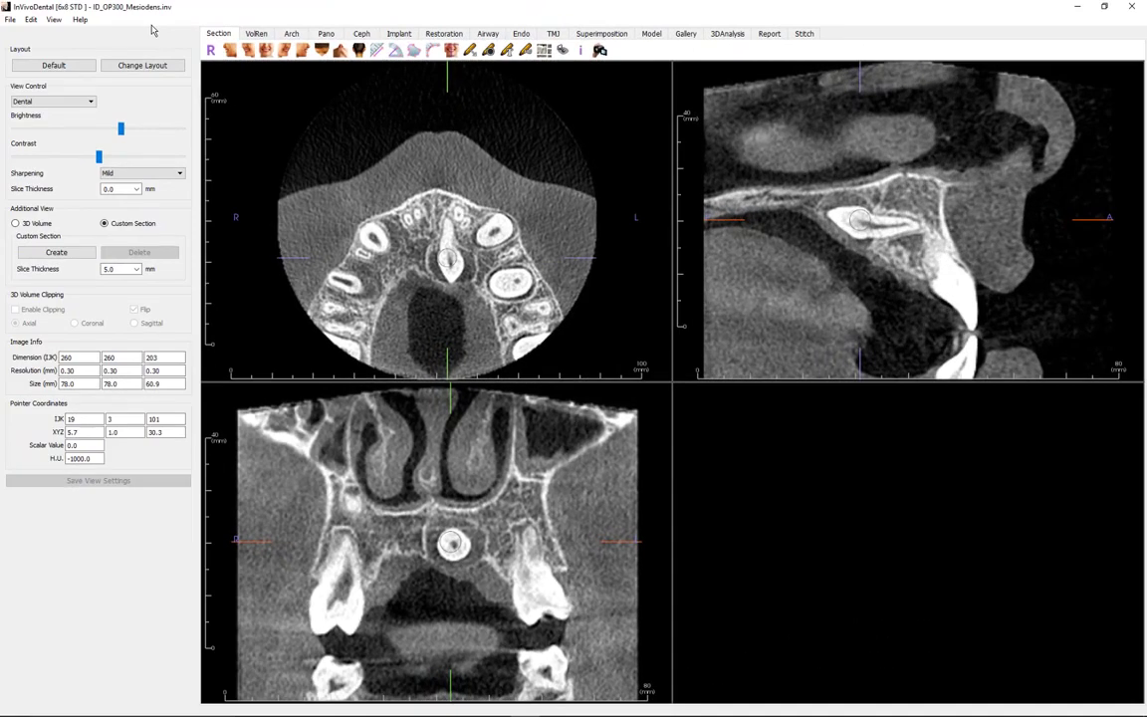
Step: Start sending the case to the cloud and sign in with the account username and password
click(11, 20)
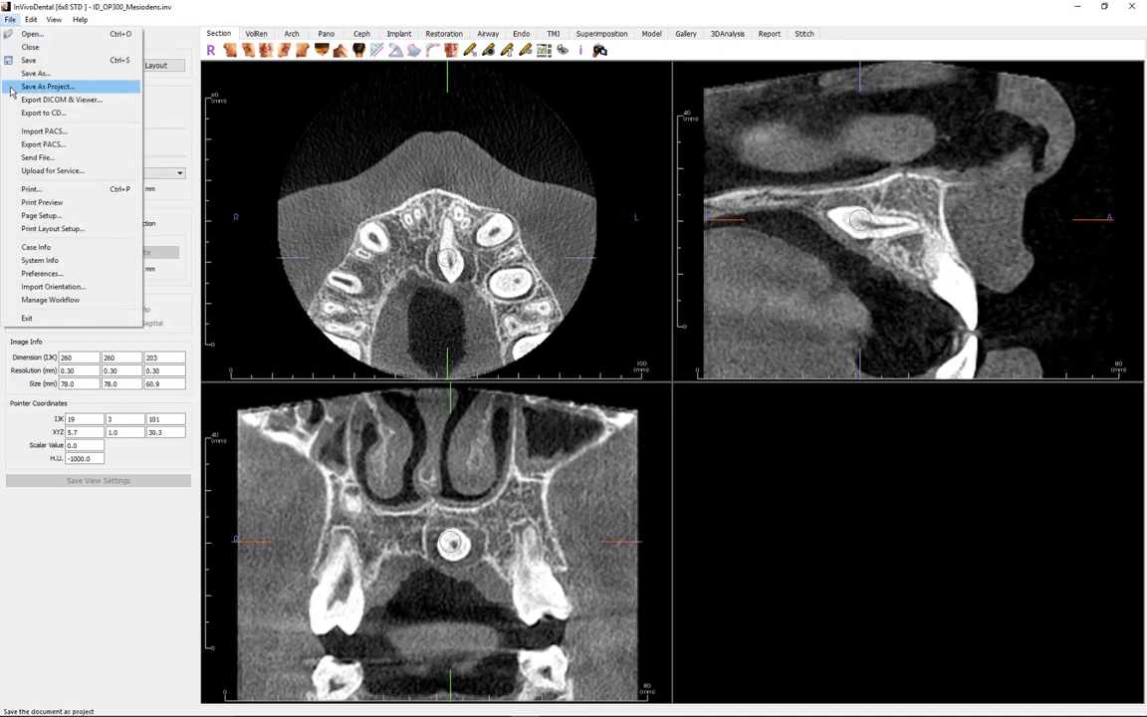
click(27, 160)
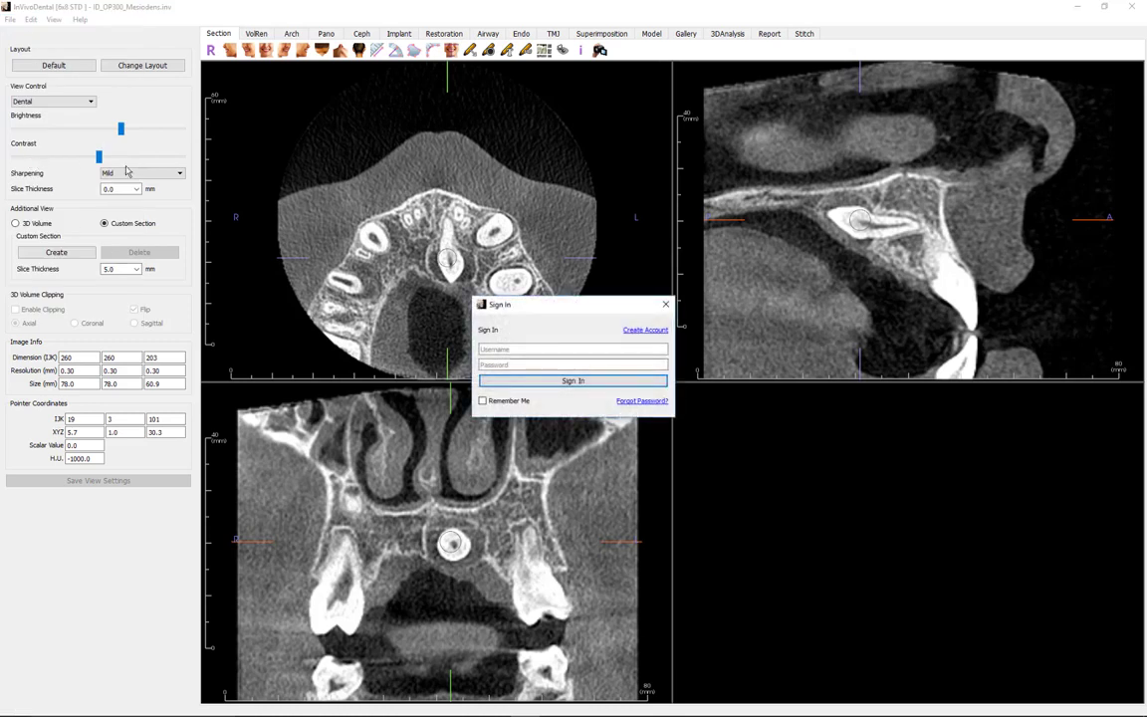
click(505, 349)
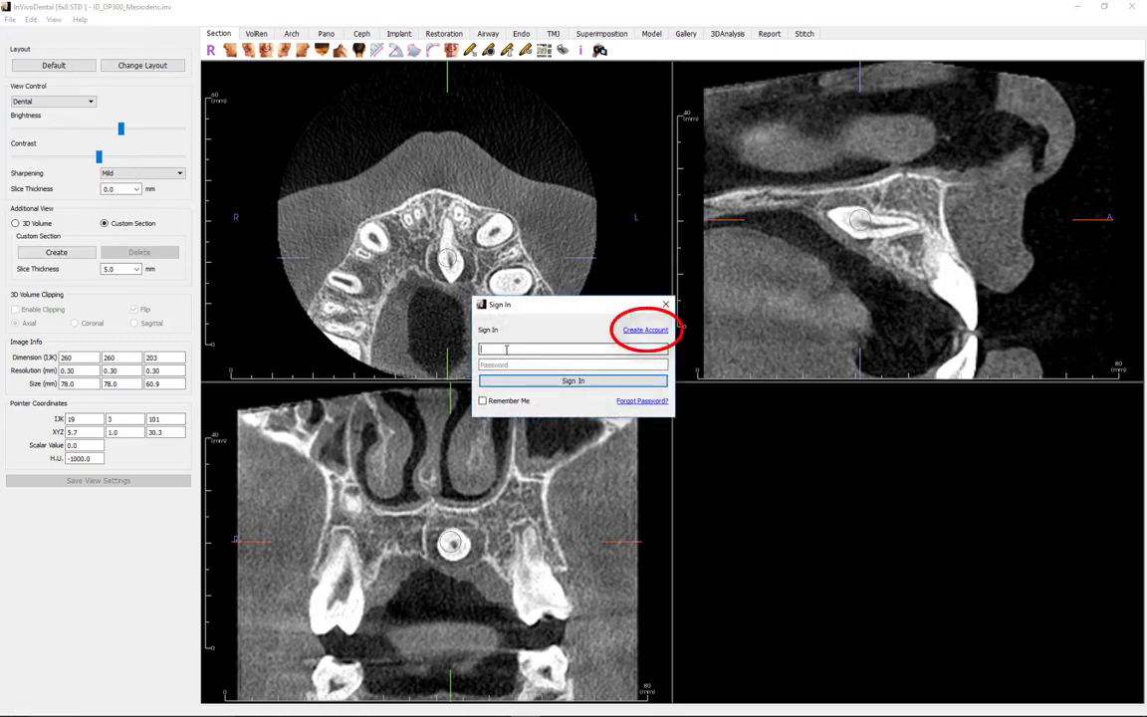
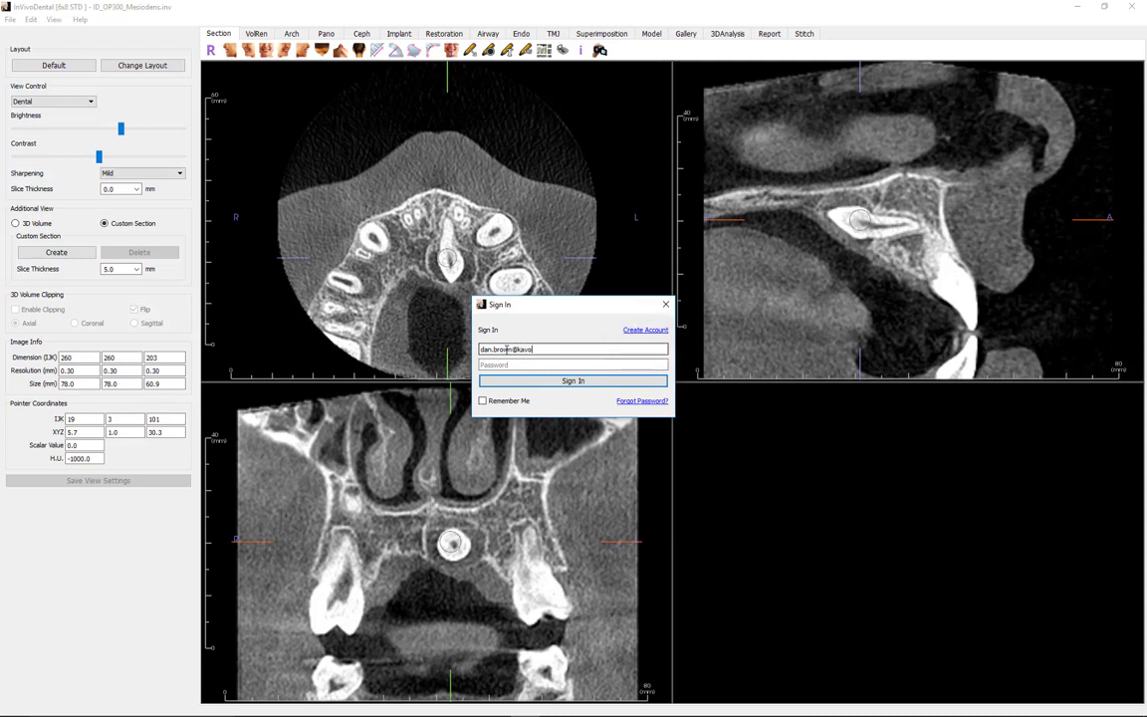
key(Tab)
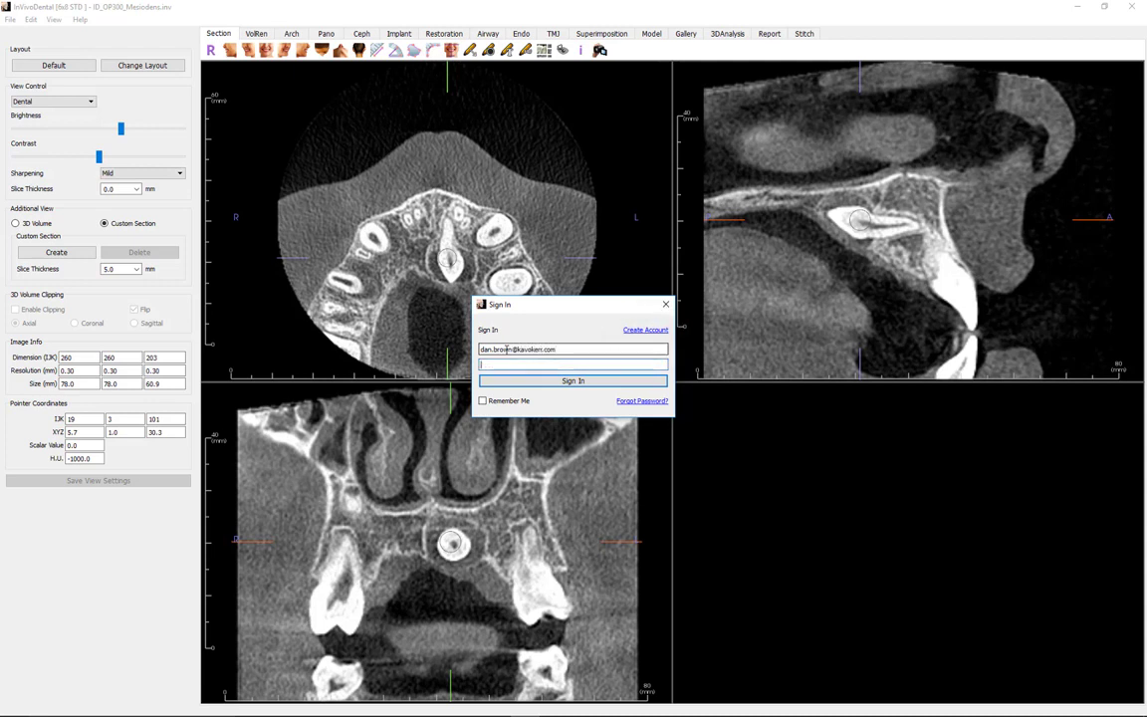
text(********)
key(Return)
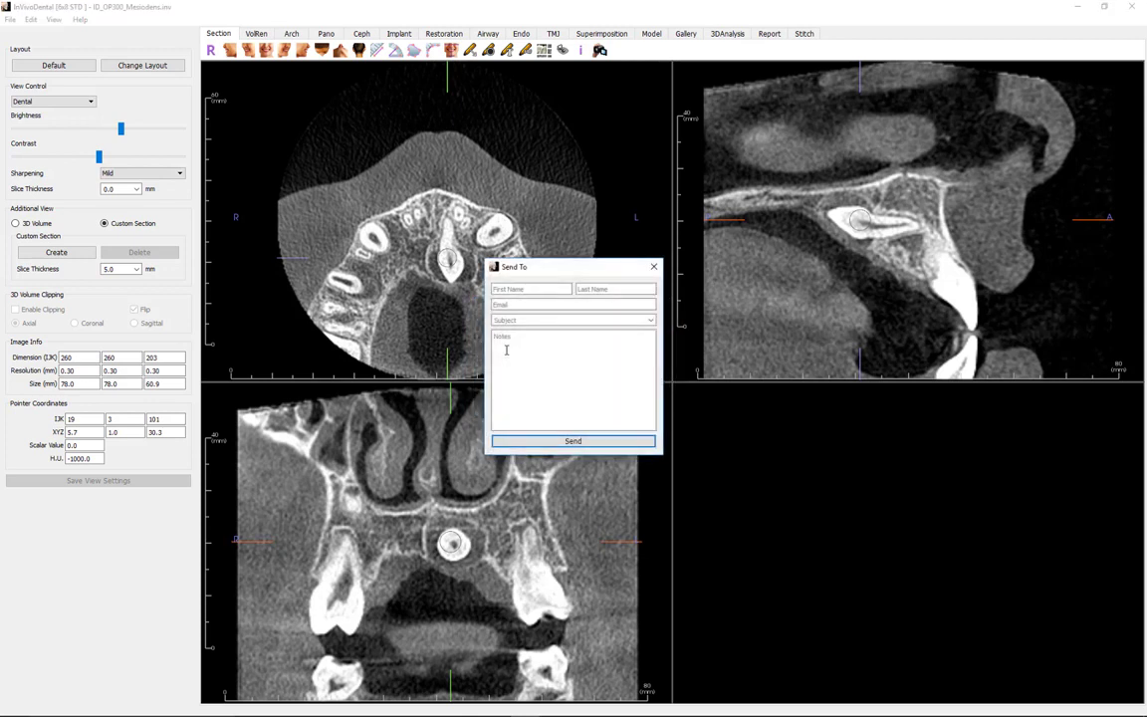
Step: Enter the recipient's first name, last name and e-mail address in the Send To form
click(510, 290)
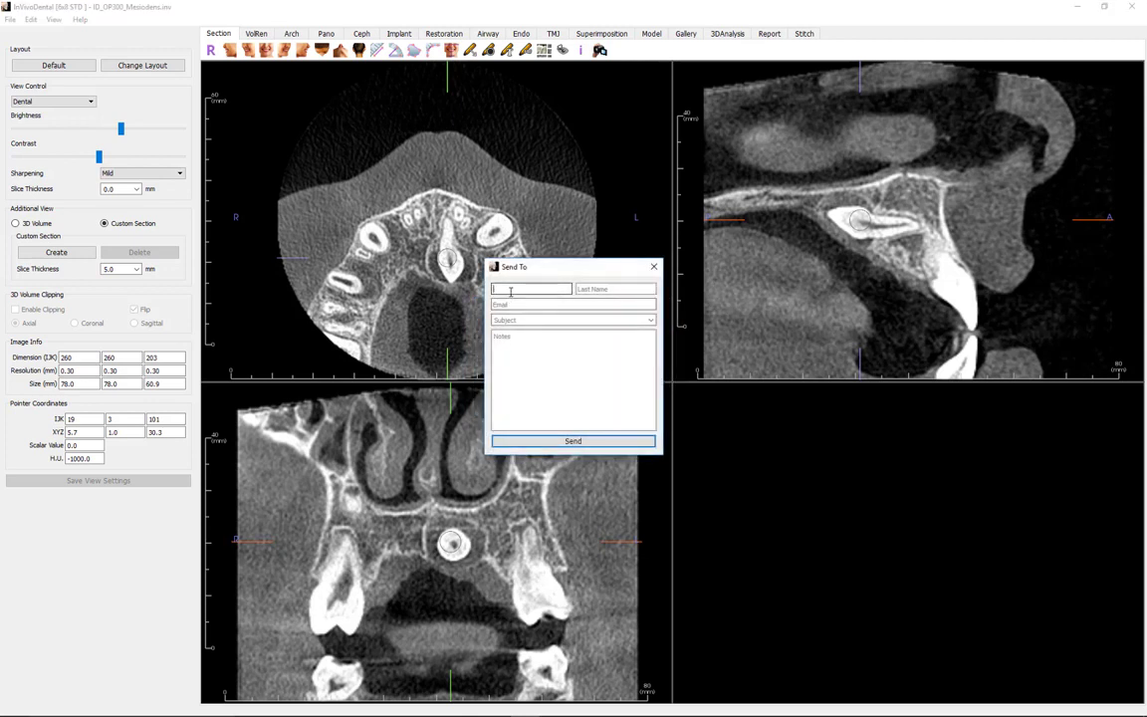
key(Tab)
key(Tab)
Step: Set the subject to Extraction, add the note 'Placement of any messa', and send the case
key(Tab)
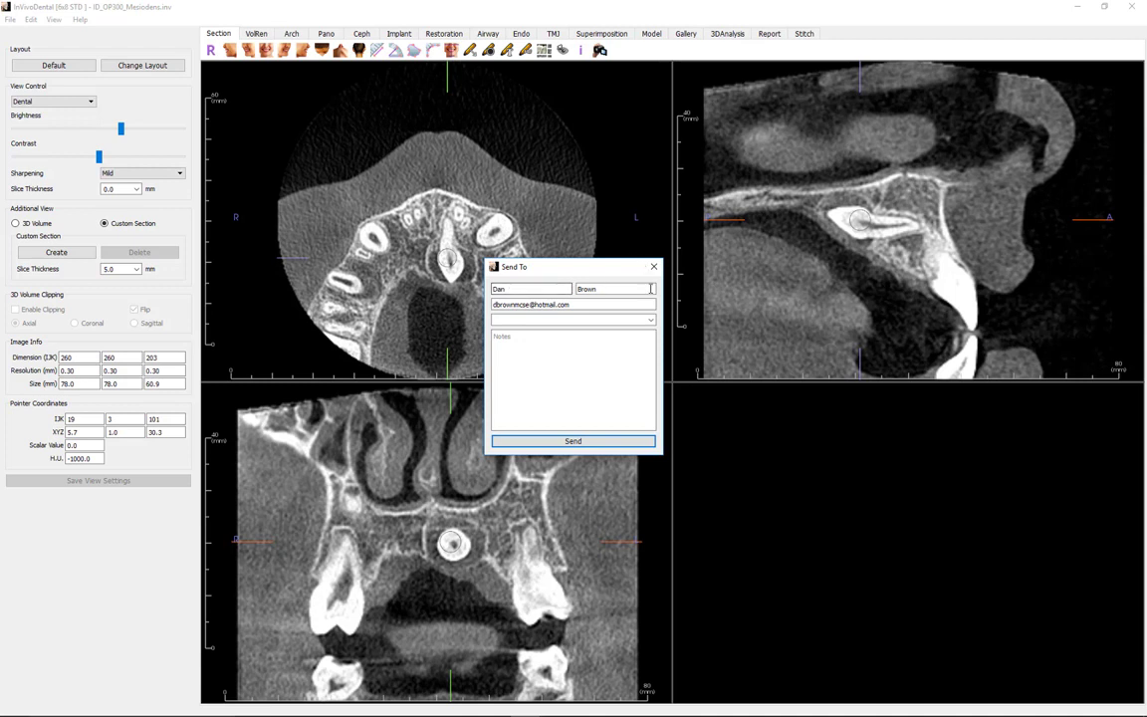
click(556, 320)
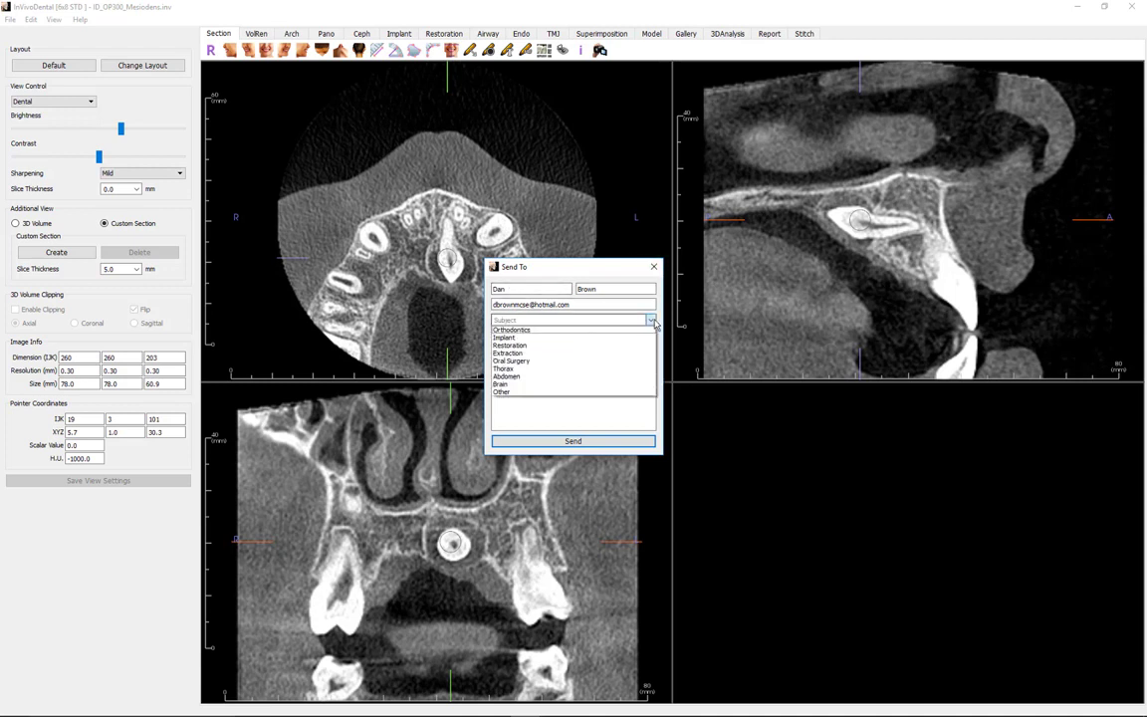
click(509, 352)
click(510, 350)
text(Placeme)
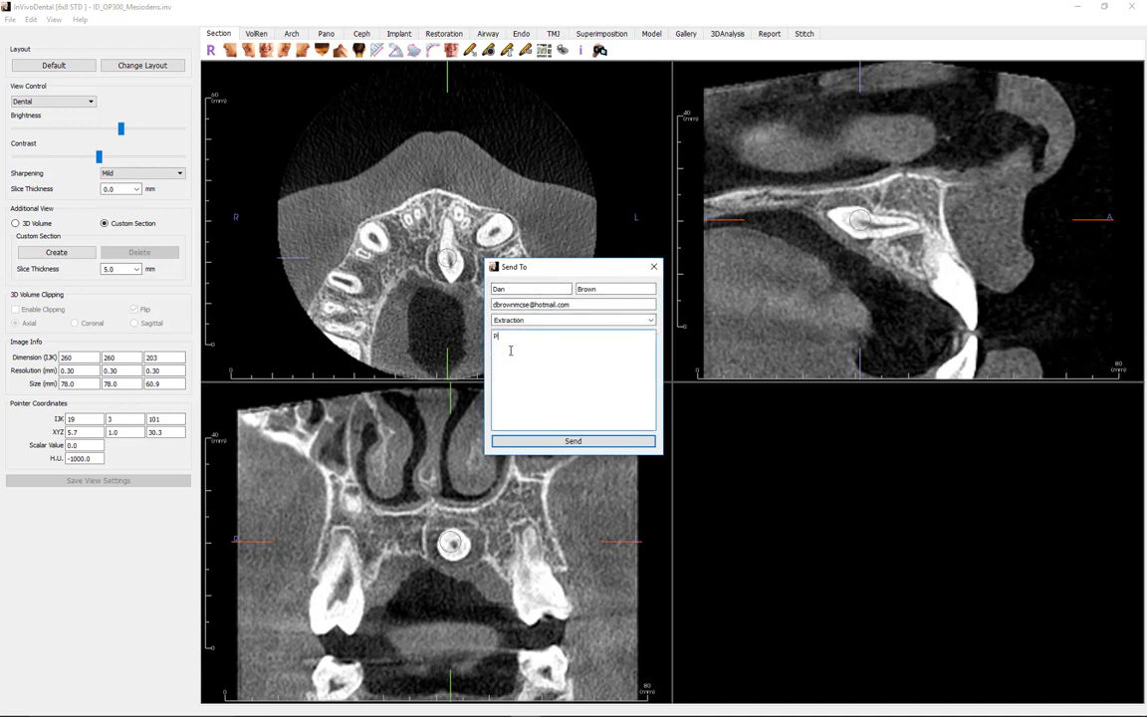
text(nt of any messa)
click(557, 441)
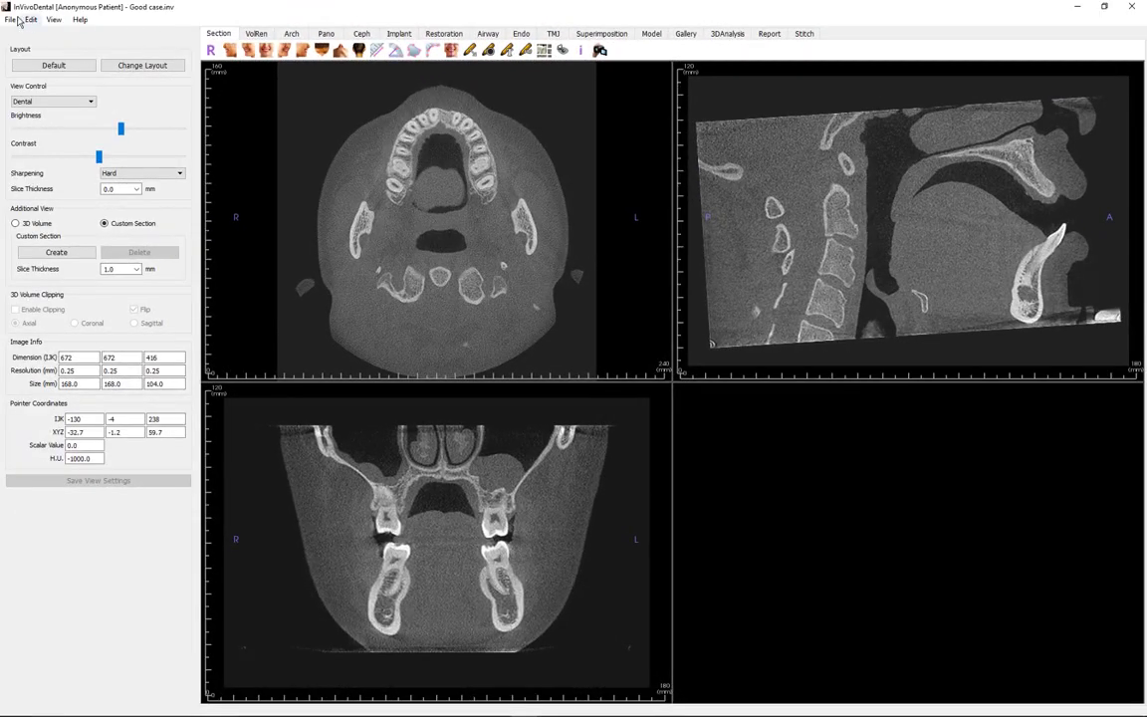
Step: In Manage Workflow, rename the Arch tab to Arch Section
click(8, 20)
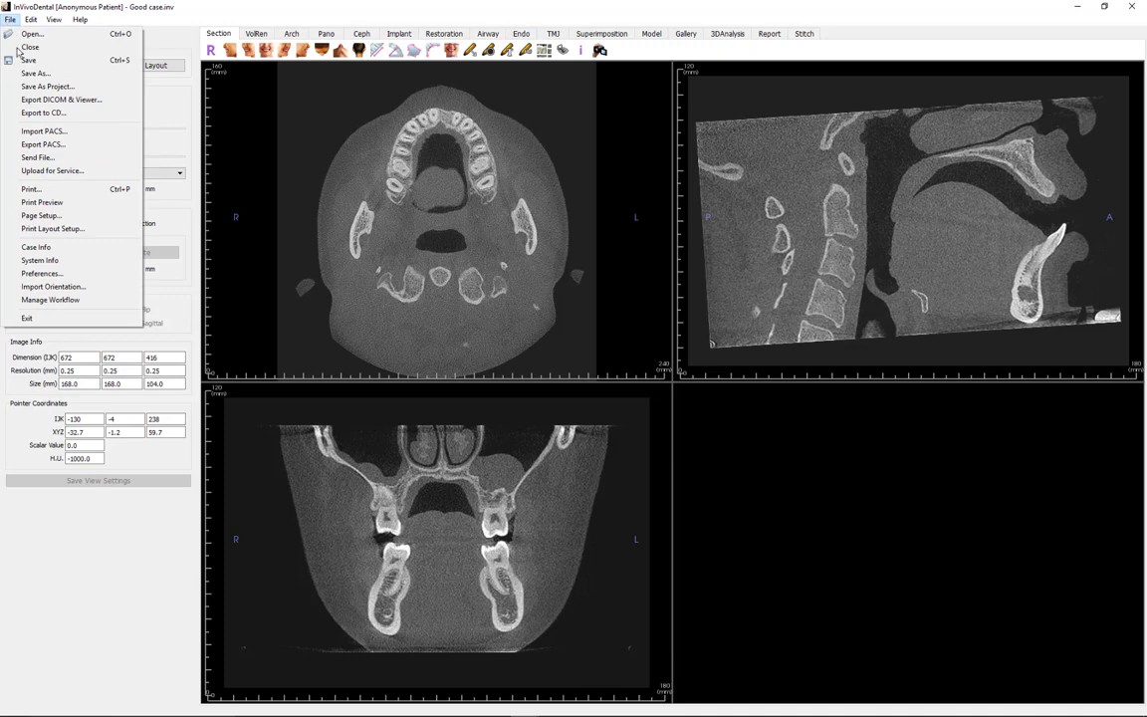
click(64, 301)
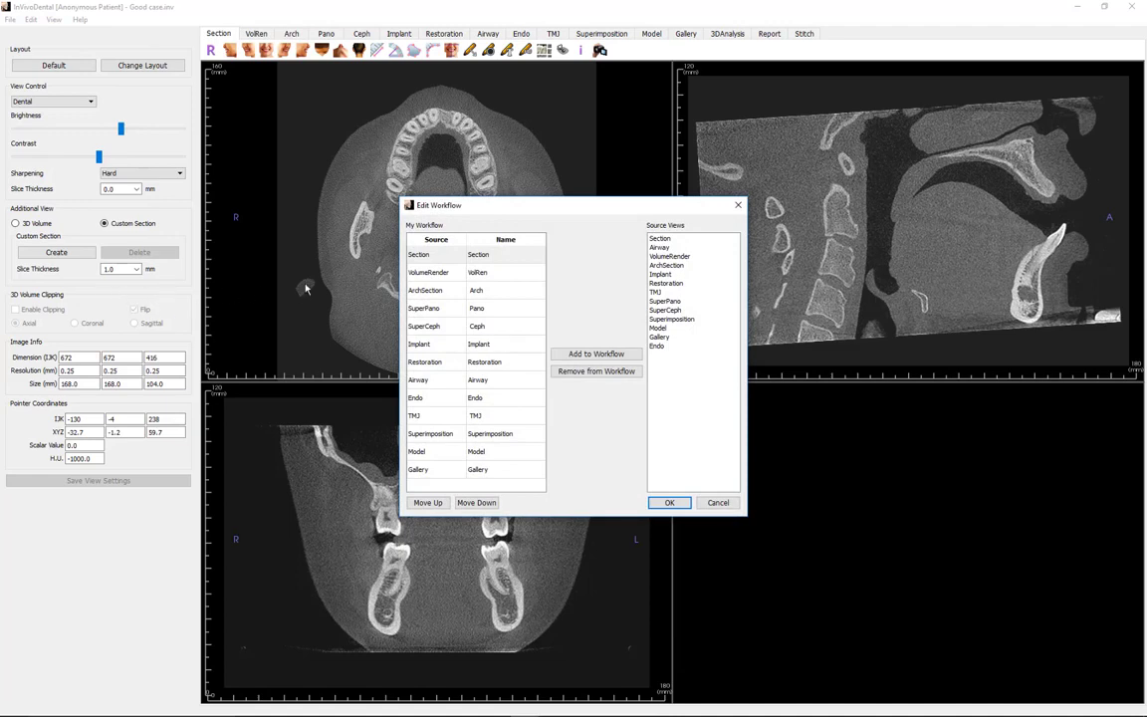
double_click(476, 296)
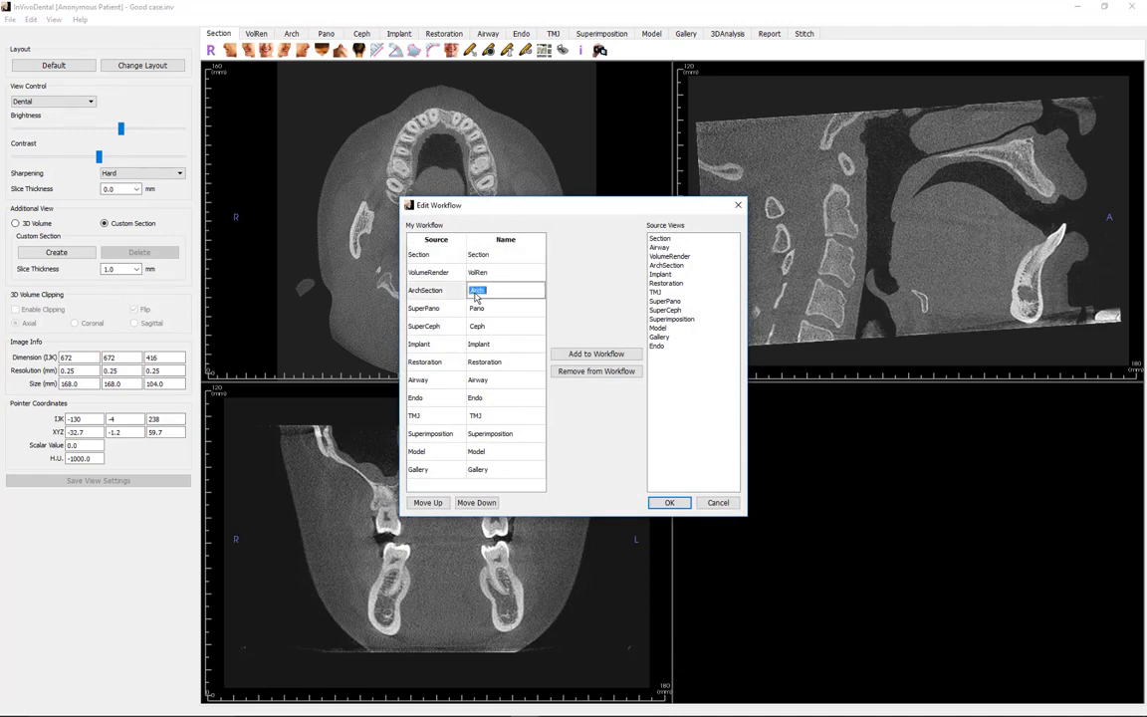
click(487, 290)
text(Section)
key(Return)
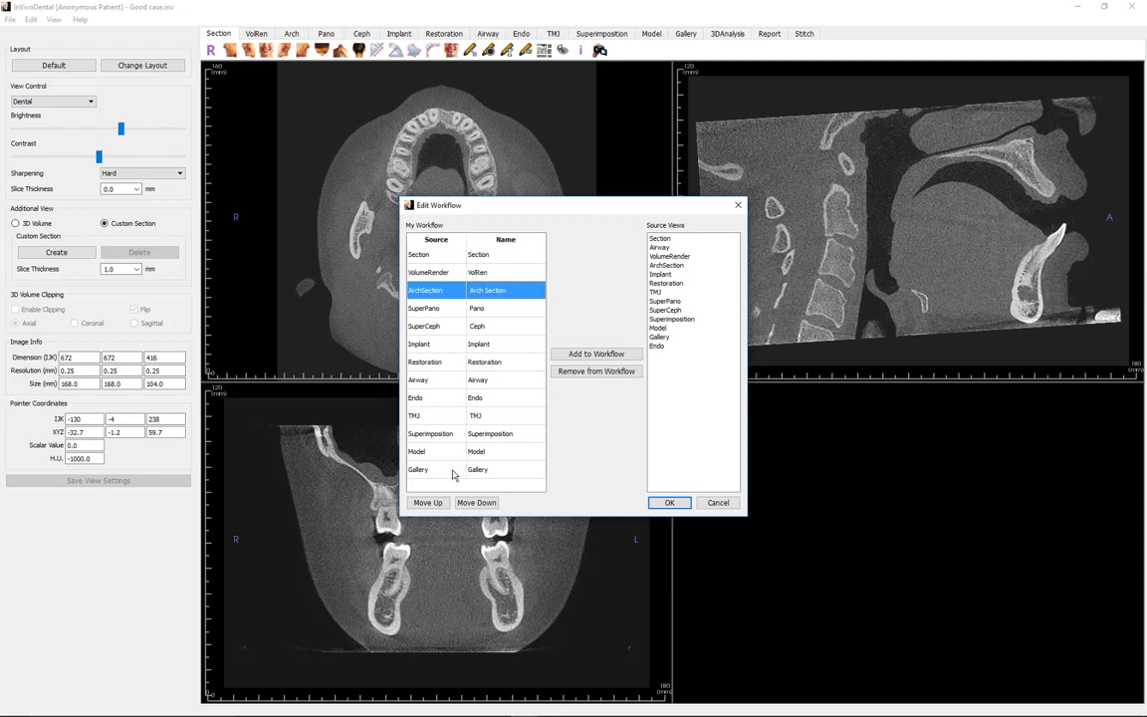
Step: Move Arch Section to the top of the workflow, remove Superimposition, and apply
click(427, 503)
click(427, 503)
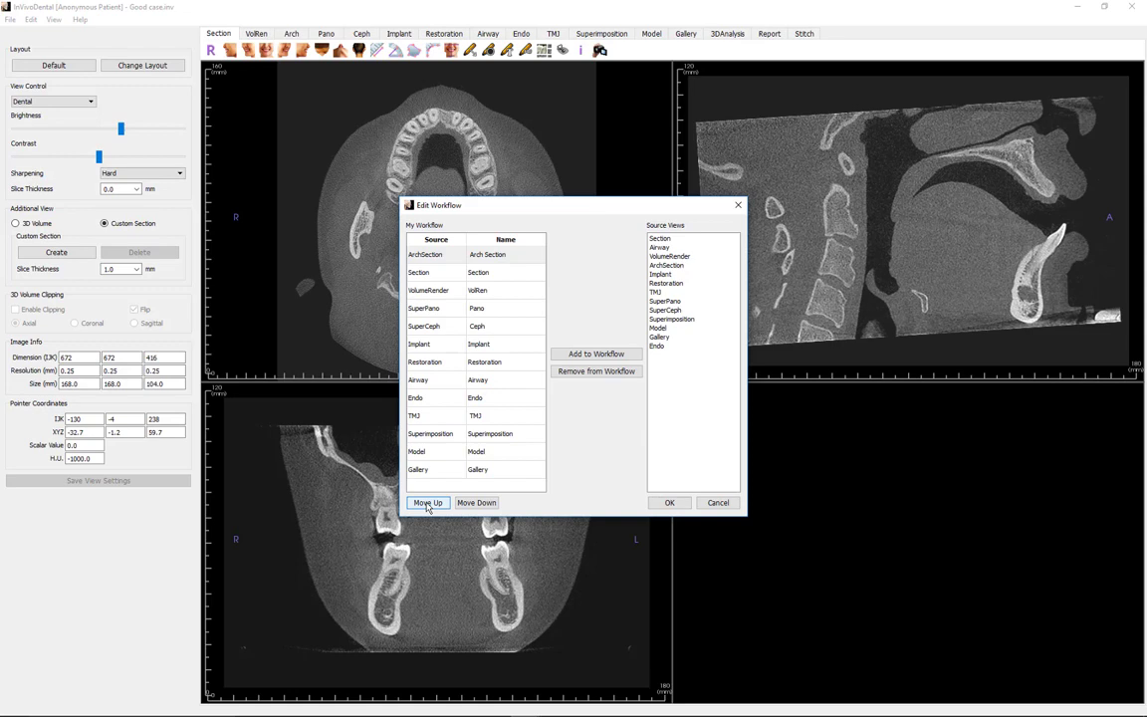
double_click(474, 434)
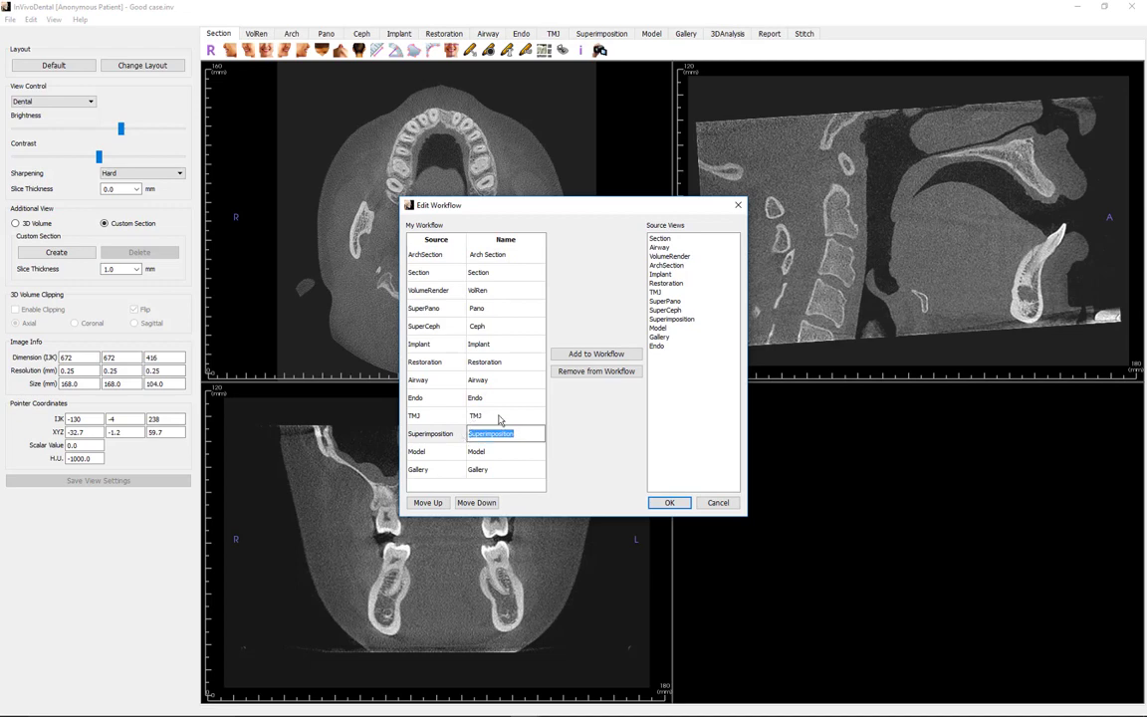
click(588, 374)
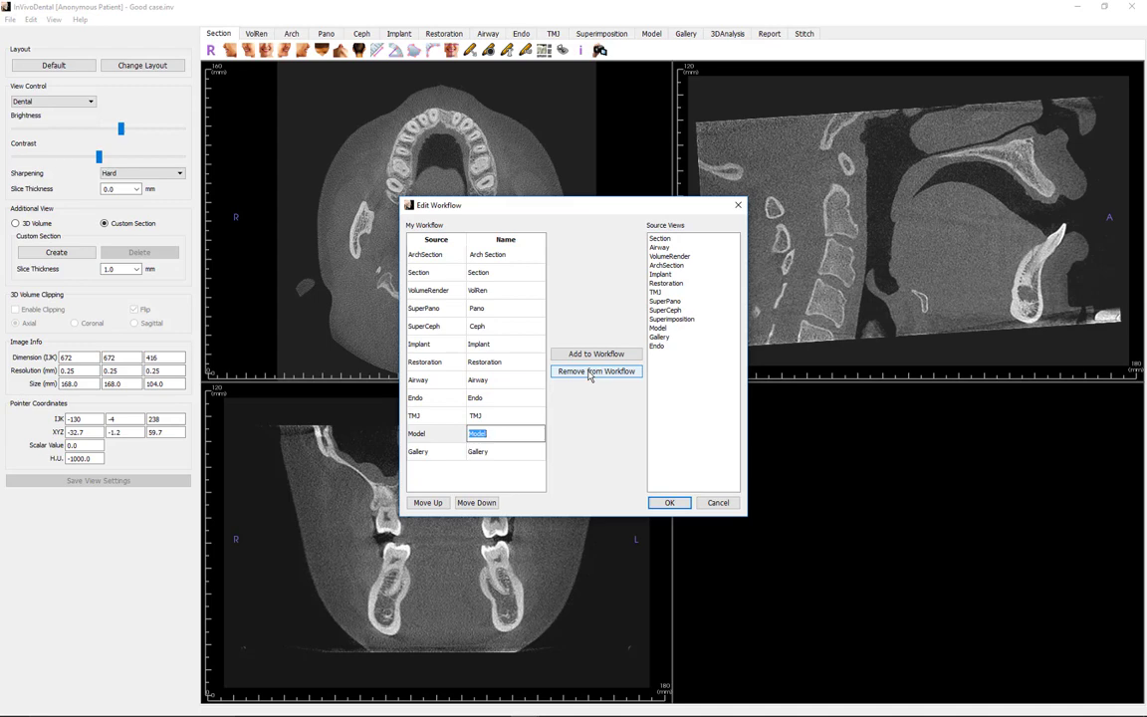
click(669, 503)
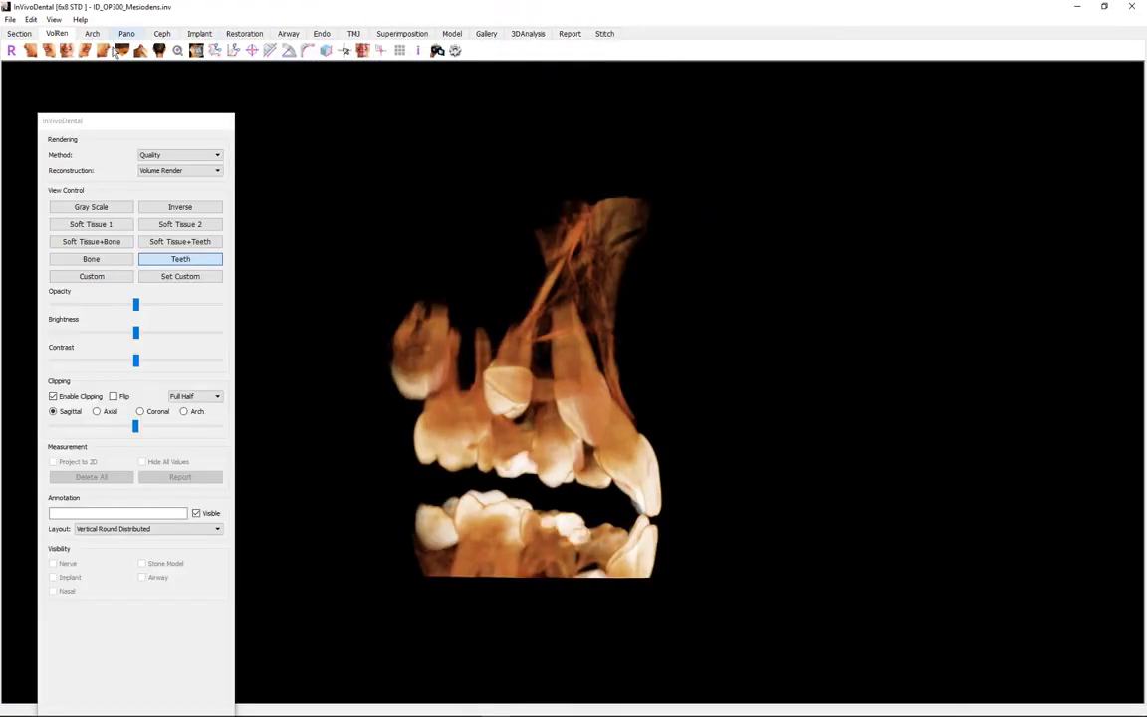
Step: Drag the floating VolRen rendering panel off the left edge of the screen
click(139, 123)
drag(138, 123, 0, 120)
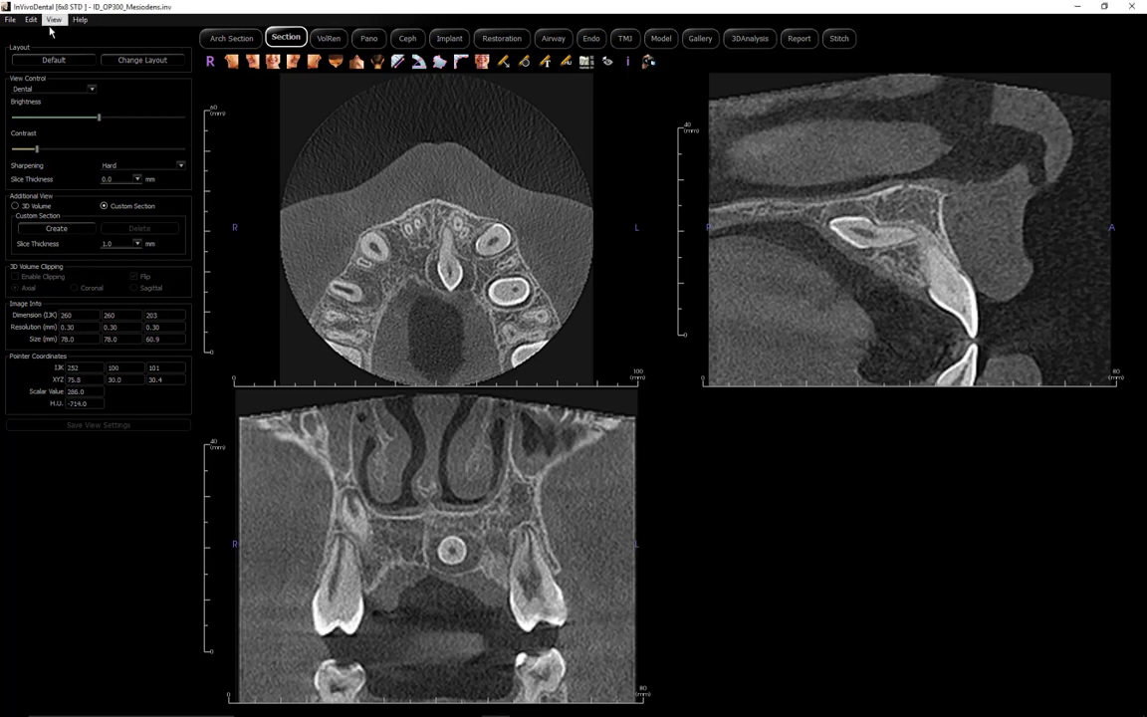
Step: Select the Classic color theme in Preferences and apply it with OK
click(10, 19)
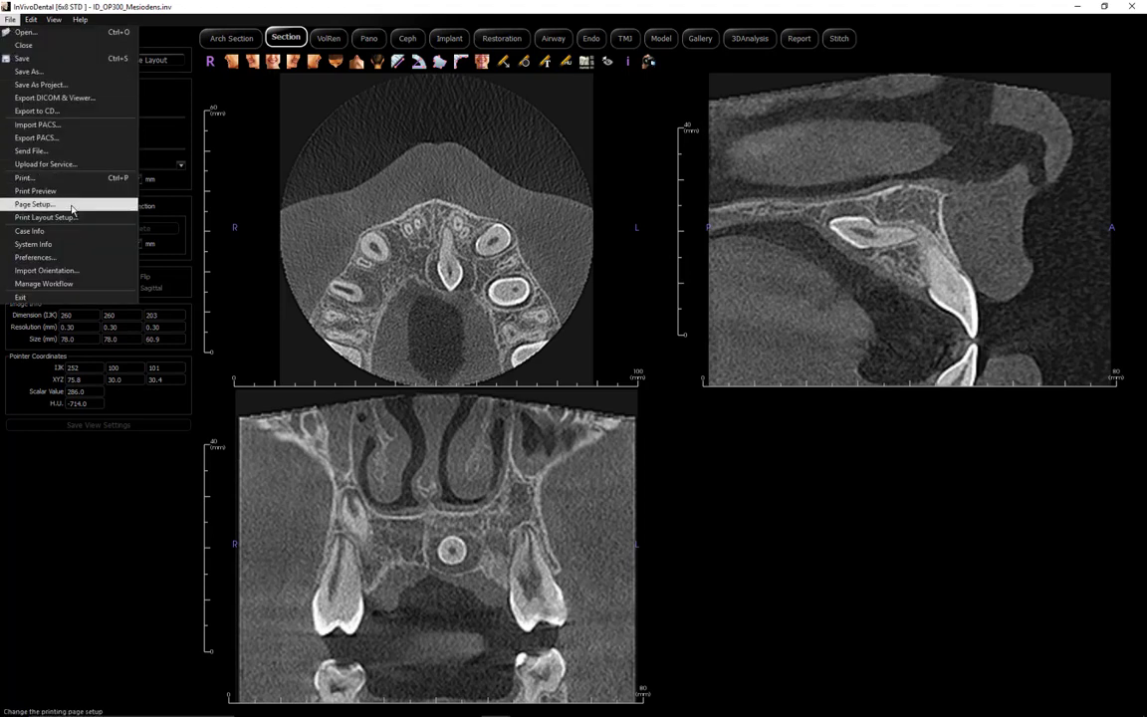
click(71, 257)
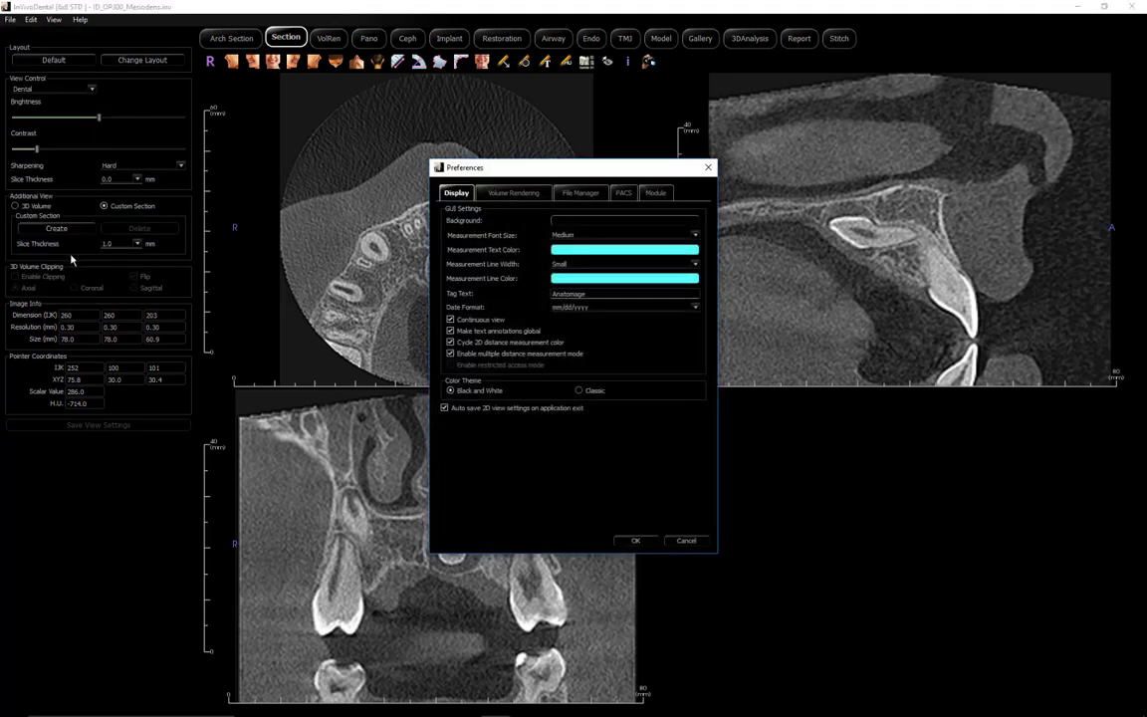
click(578, 390)
click(634, 540)
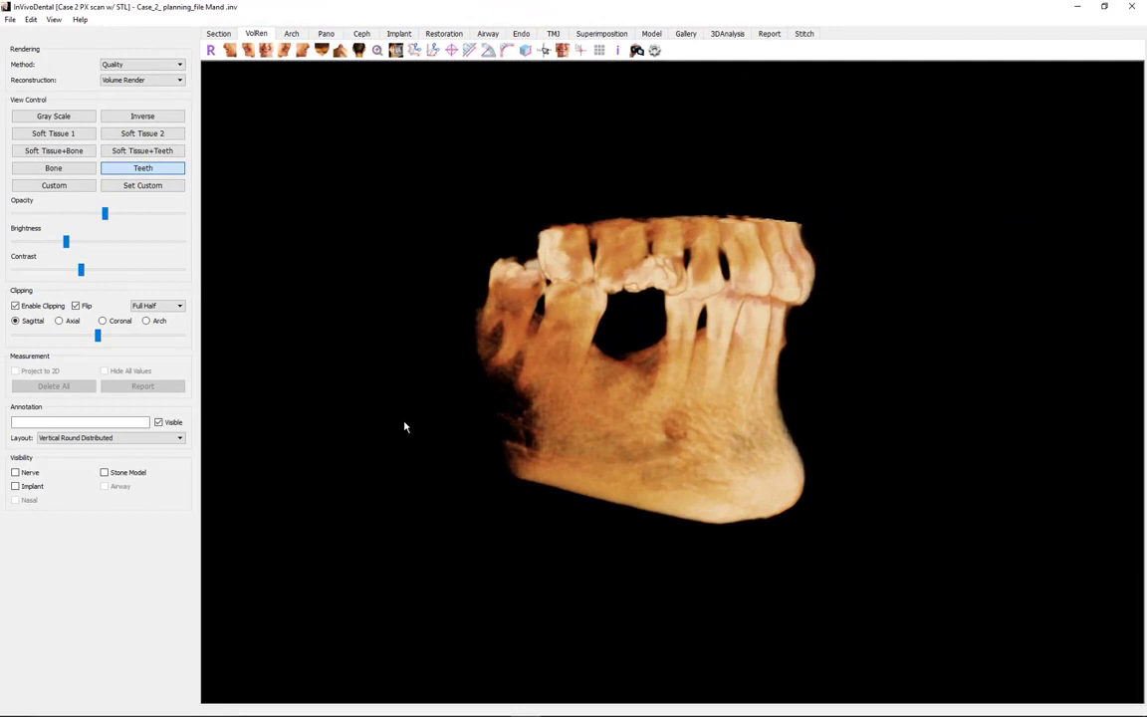
Step: Turn on Stone Model, Nerve and Implant visibility in the VolRen render
click(105, 473)
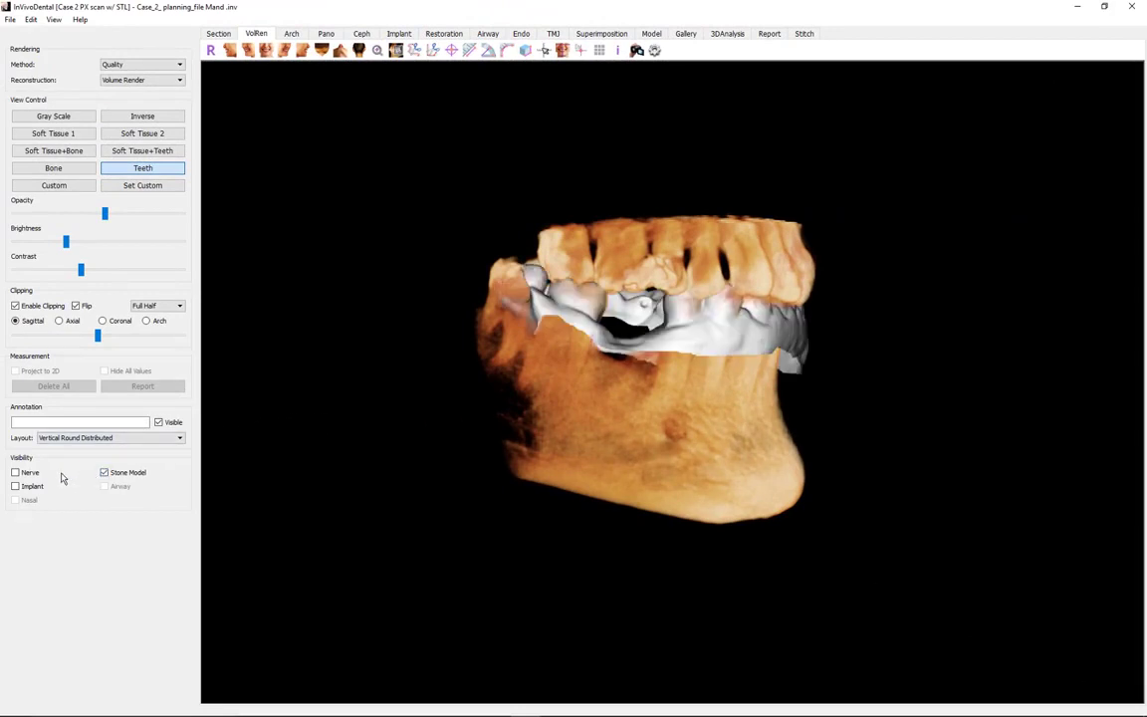
click(29, 474)
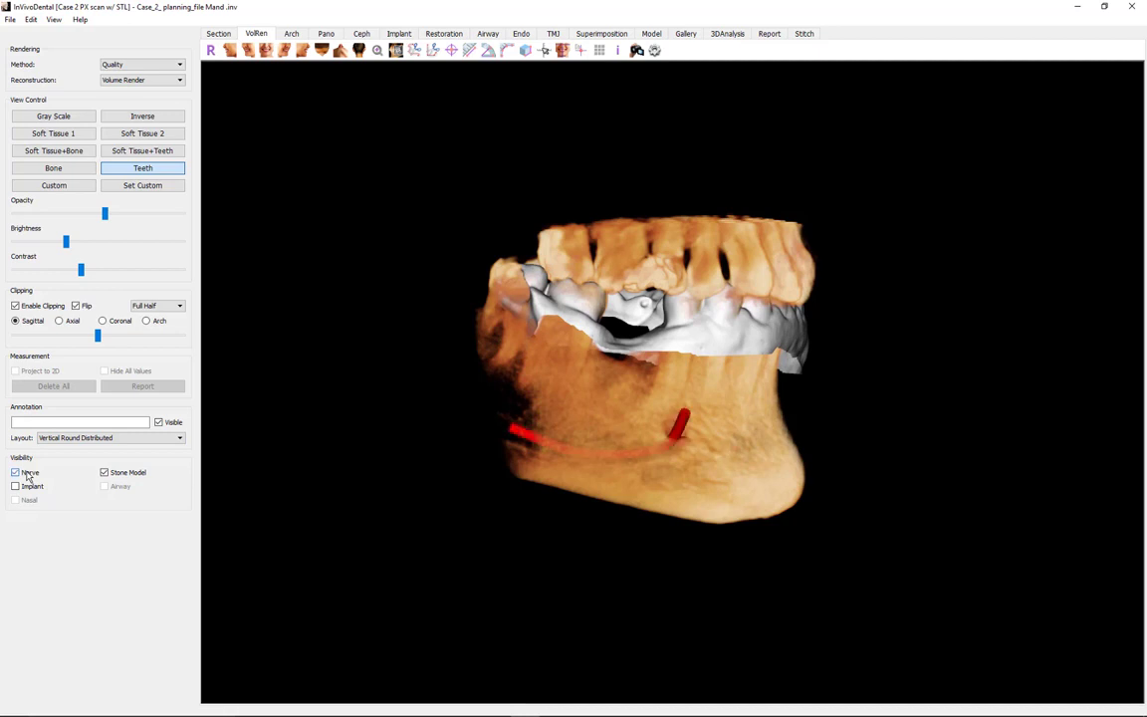
click(16, 487)
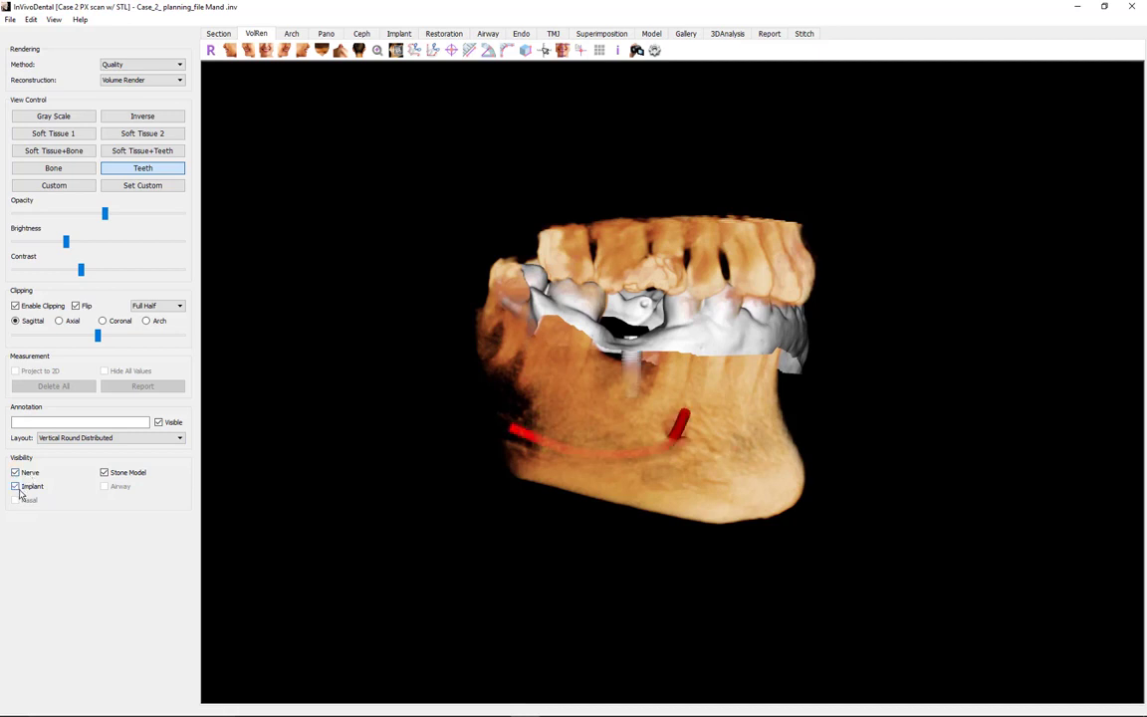